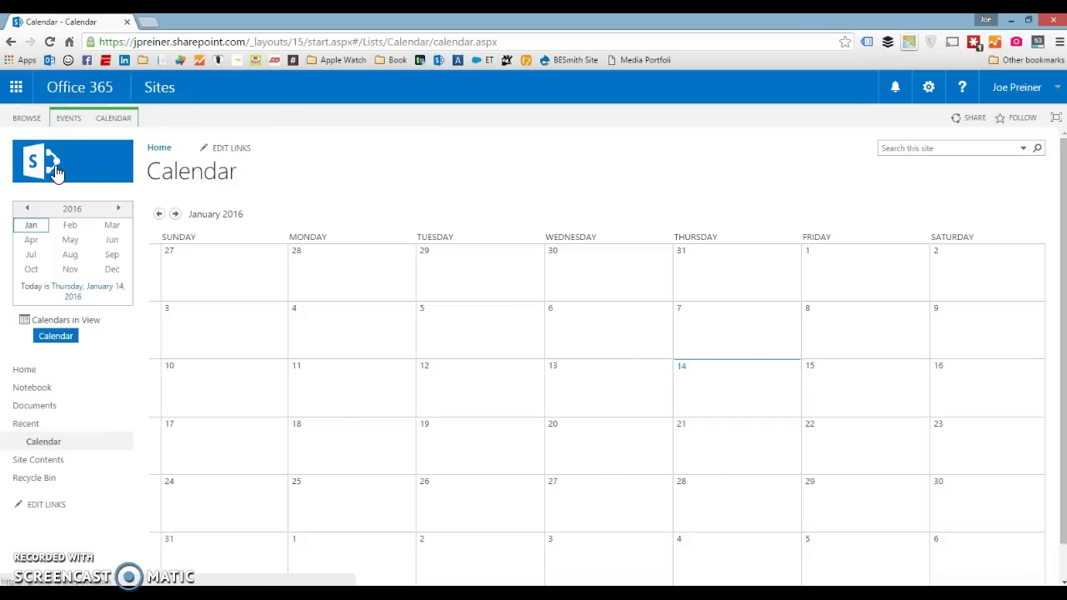
# Open the Category column for editing from the calendar's list settings.
pyautogui.moveTo(456, 346)
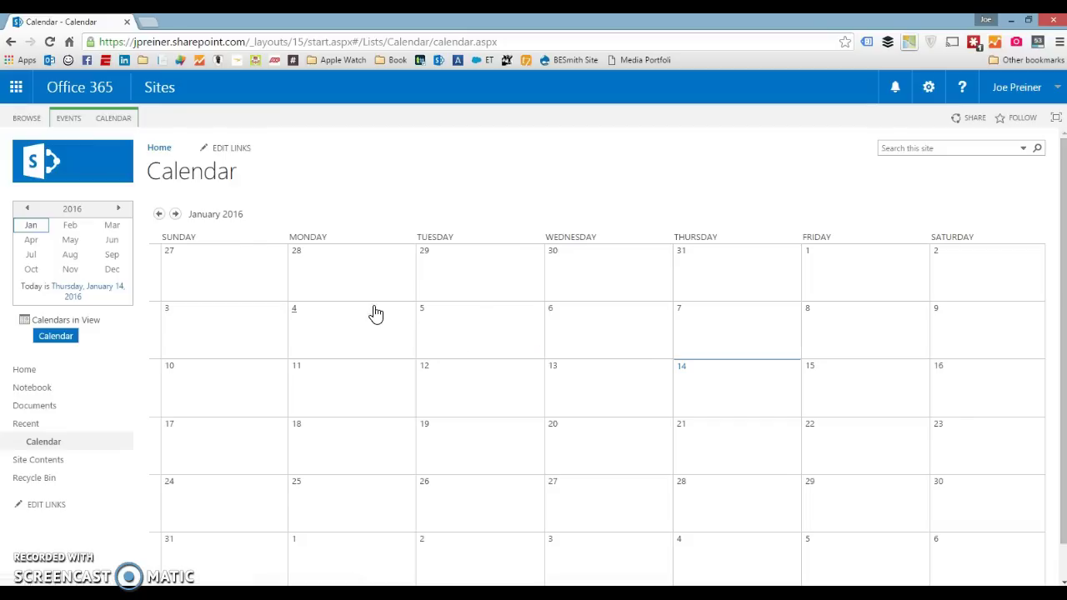
pyautogui.click(113, 121)
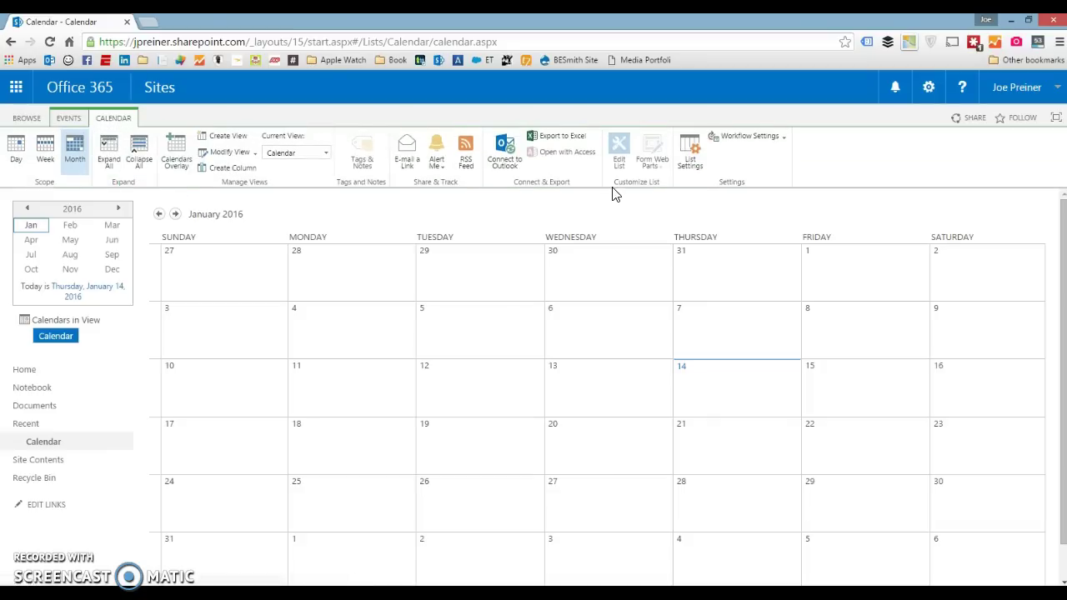
pyautogui.click(695, 162)
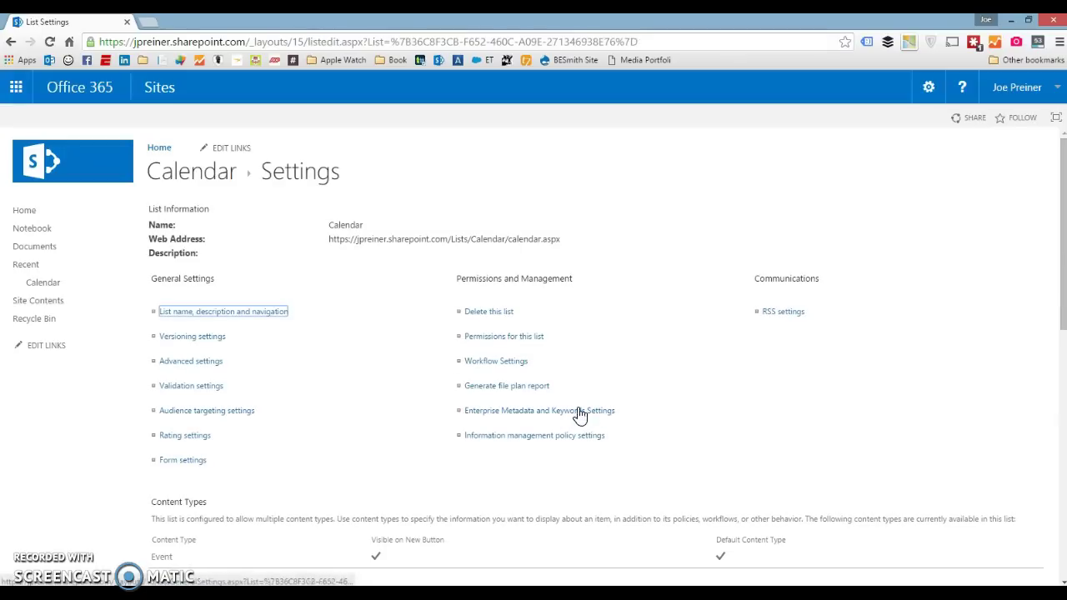
pyautogui.scroll(-4, 267, 391)
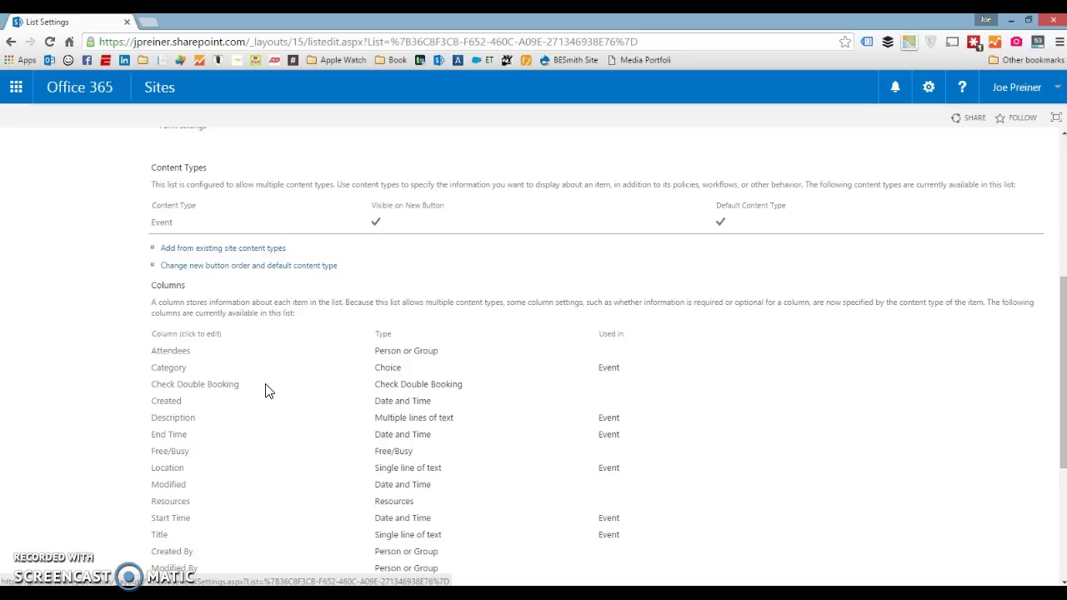
pyautogui.scroll(-1, 266, 391)
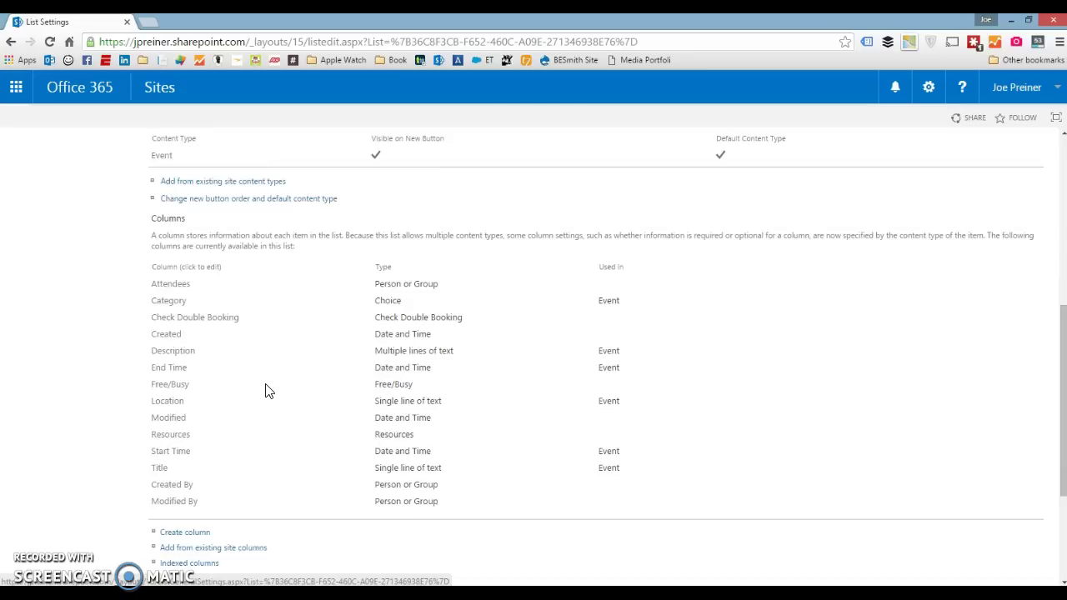
pyautogui.click(164, 307)
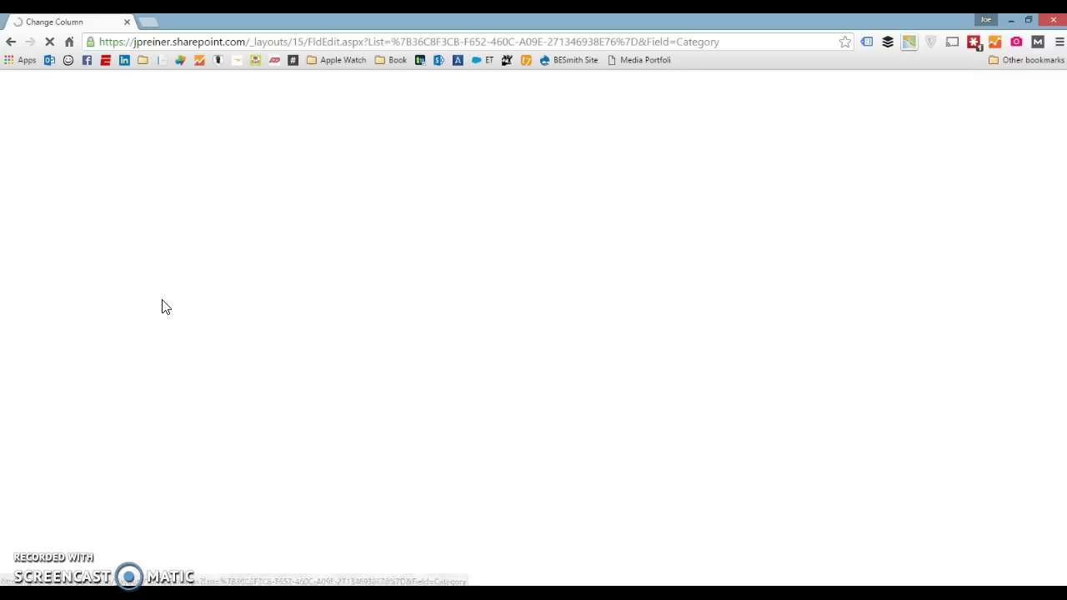
pyautogui.scroll(-2, 165, 307)
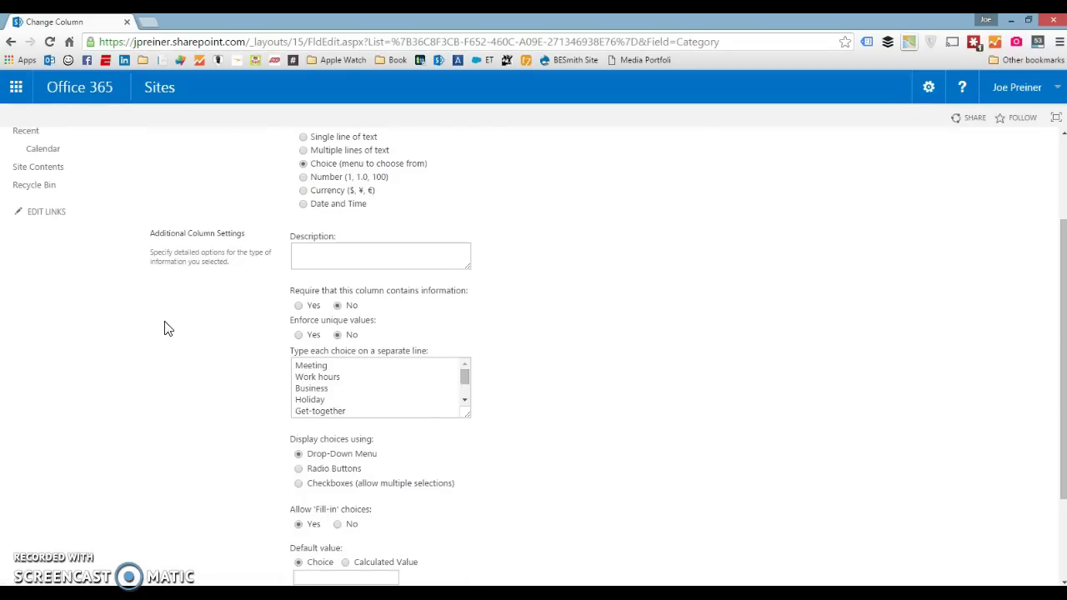
pyautogui.scroll(2, 281, 381)
pyautogui.scroll(-2, 268, 430)
# Remove the Work hours and Business entries from the Category column's choices.
pyautogui.click(376, 365)
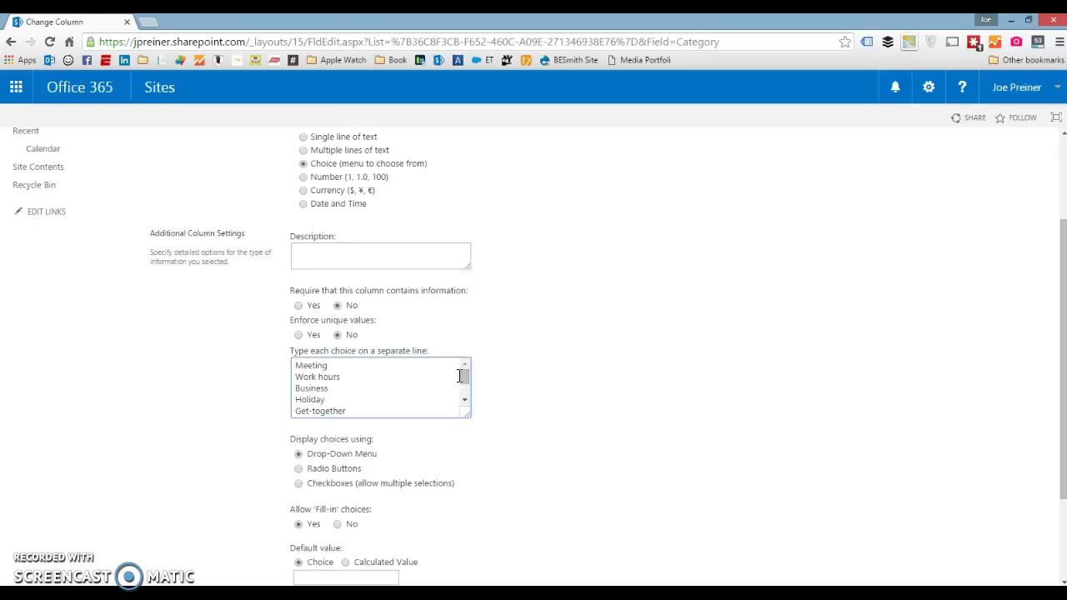
pyautogui.moveTo(463, 378)
pyautogui.mouseDown()
pyautogui.moveTo(464, 401)
pyautogui.moveTo(465, 371)
pyautogui.mouseUp()
pyautogui.click(363, 382)
pyautogui.moveTo(342, 377); pyautogui.dragTo(294, 378)
pyautogui.press('Delete')
pyautogui.press('Delete')
pyautogui.doubleClick(313, 376)
pyautogui.press('Delete')
pyautogui.press('Delete')
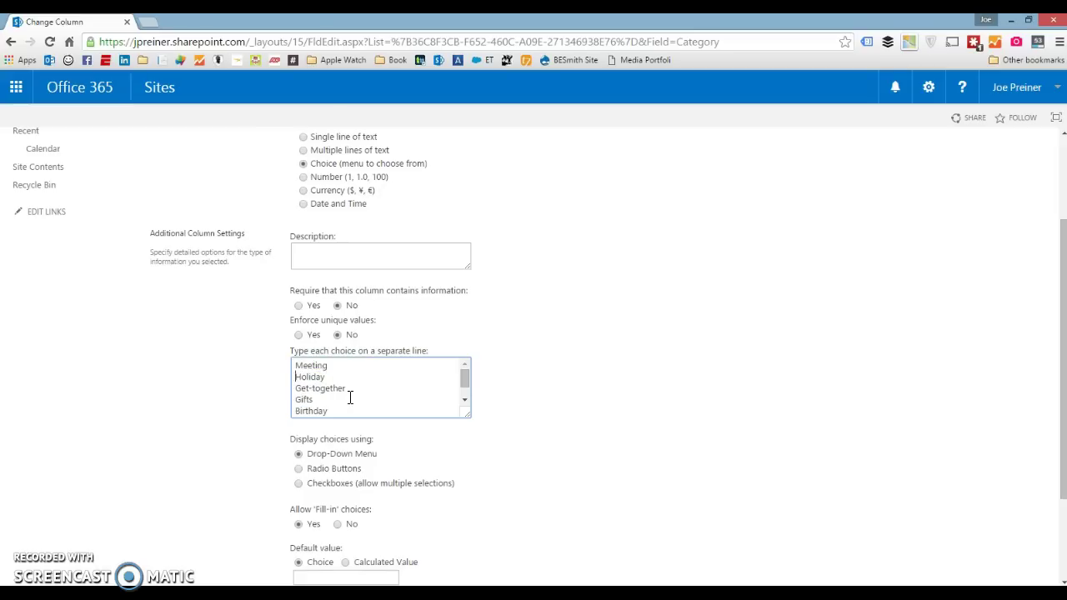
# Remove the Gifts entry from the Category column's choices and save the column.
pyautogui.click(331, 400)
pyautogui.doubleClick(302, 400)
pyautogui.press('BackSpace')
pyautogui.press('BackSpace')
pyautogui.scroll(-2, 362, 386)
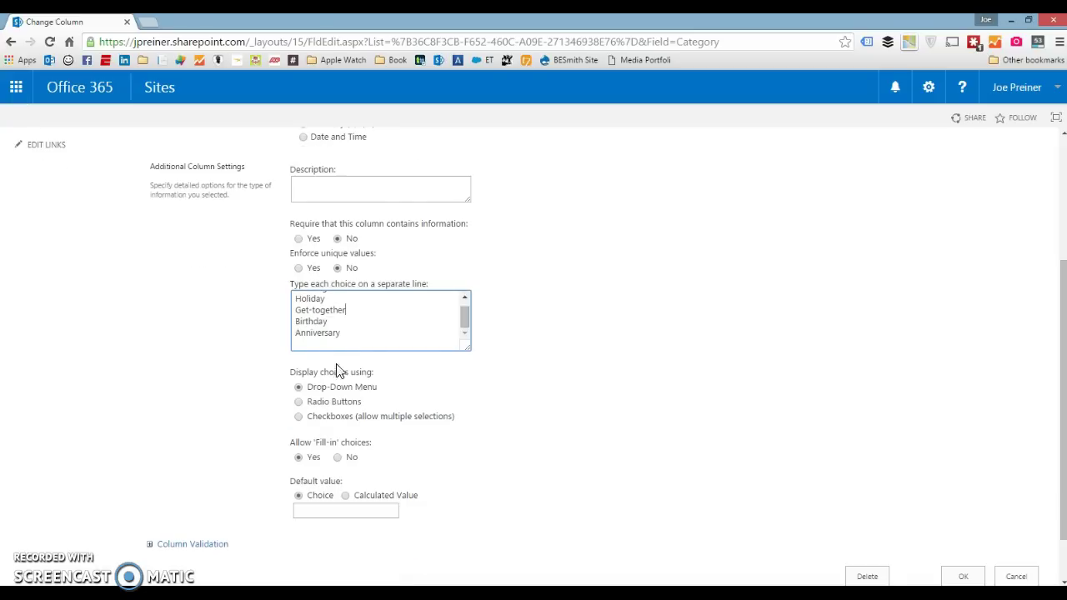
pyautogui.scroll(2, 339, 344)
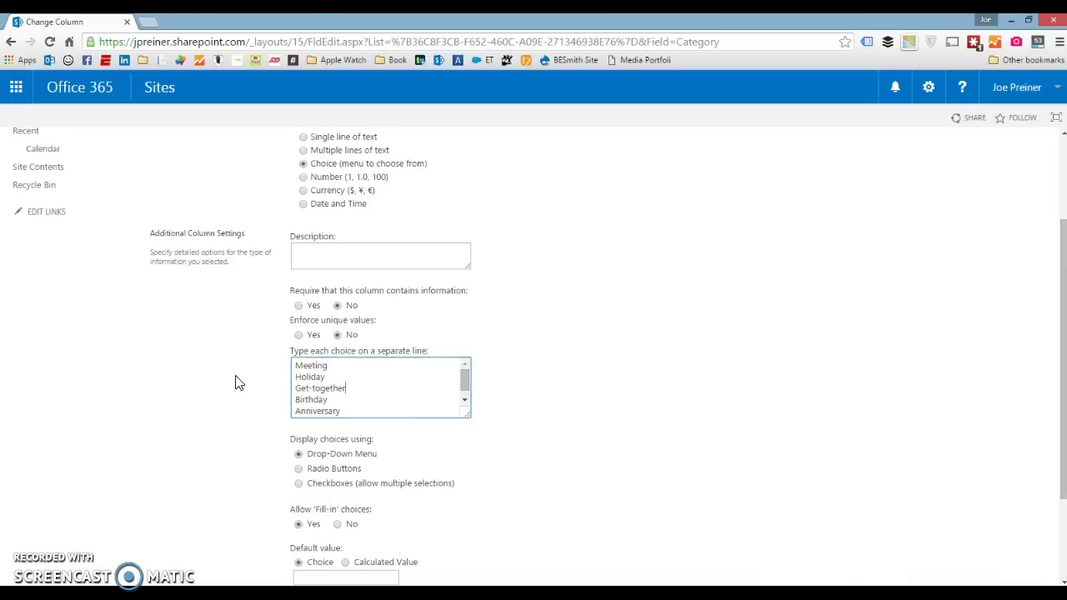
pyautogui.scroll(-2, 236, 383)
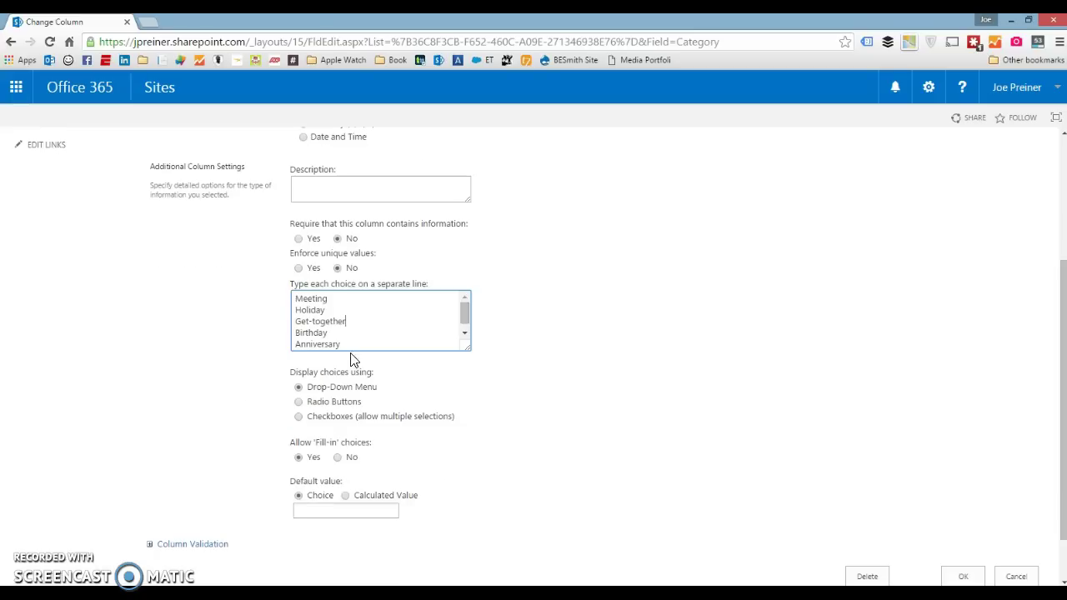
pyautogui.scroll(-2, 234, 401)
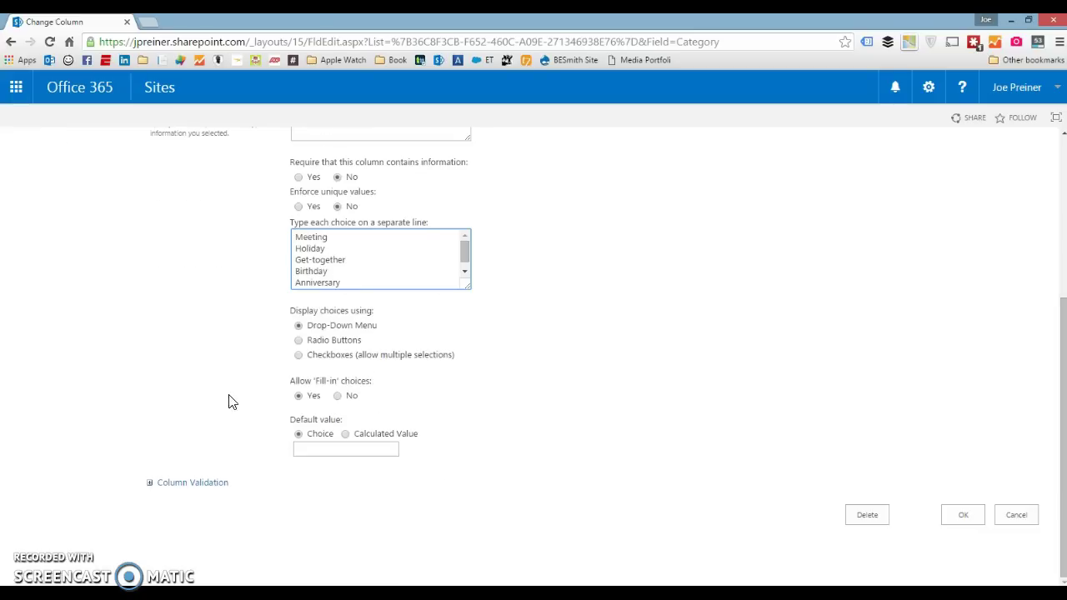
pyautogui.click(960, 514)
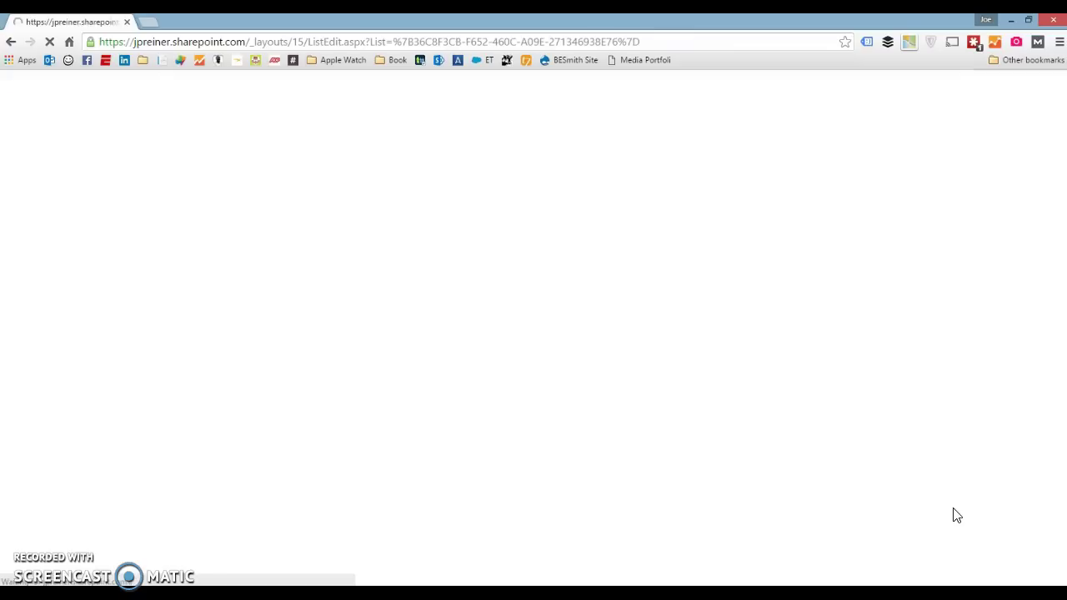
# Start a new list view based on the existing Calendar view and name it Meetings.
pyautogui.scroll(-3, 359, 408)
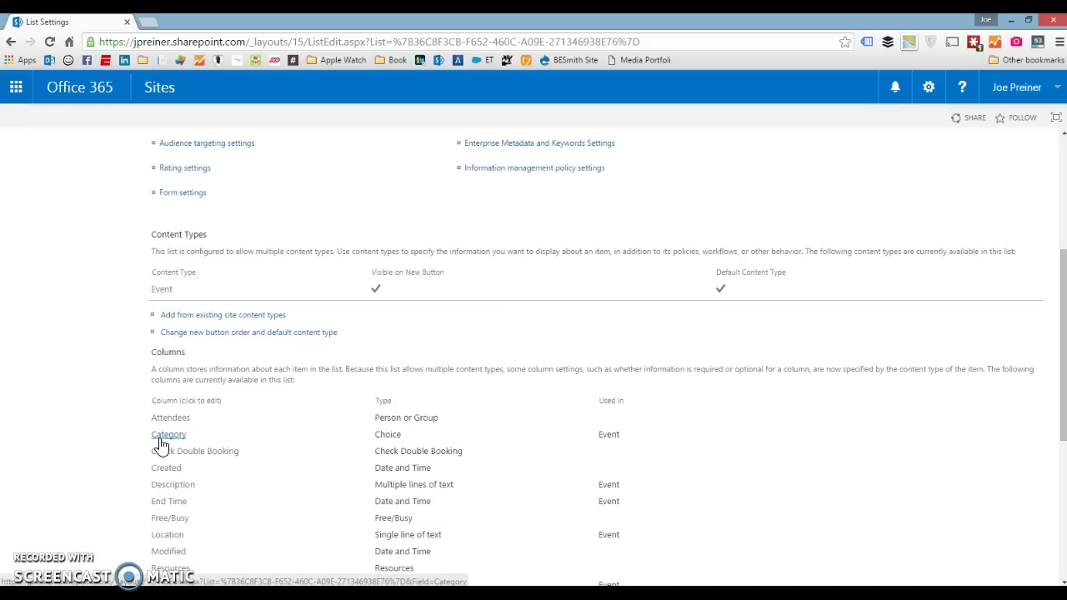
pyautogui.scroll(-3, 161, 446)
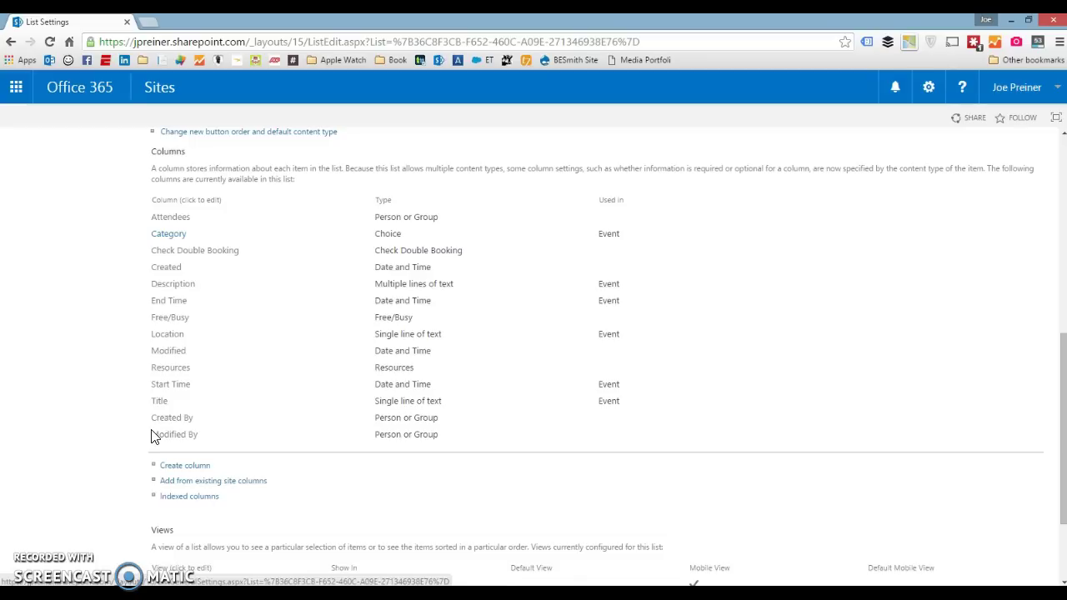
pyautogui.scroll(-3, 153, 437)
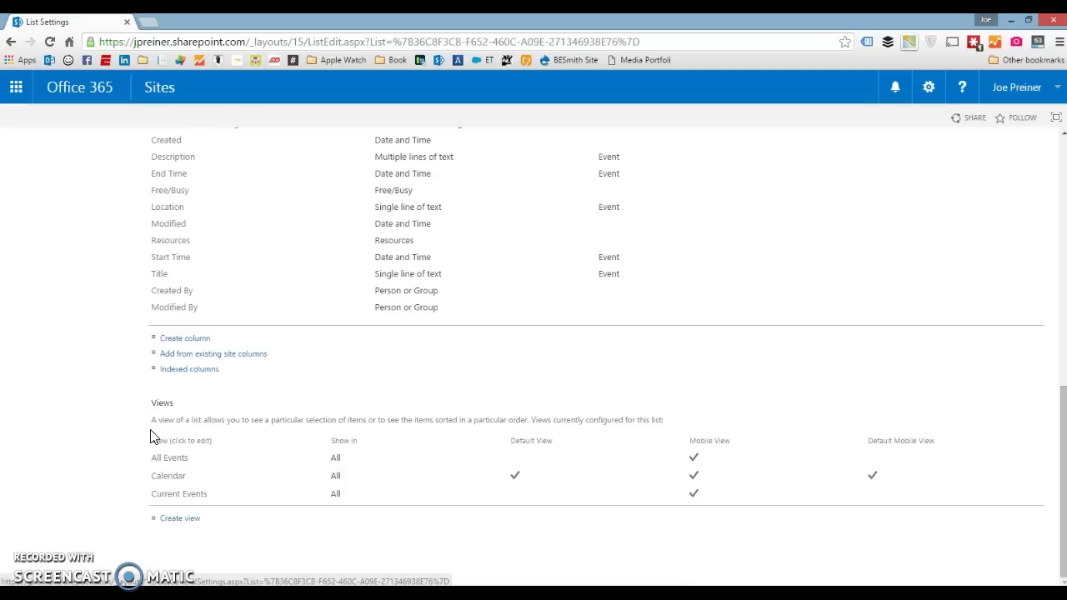
pyautogui.scroll(10, 106, 366)
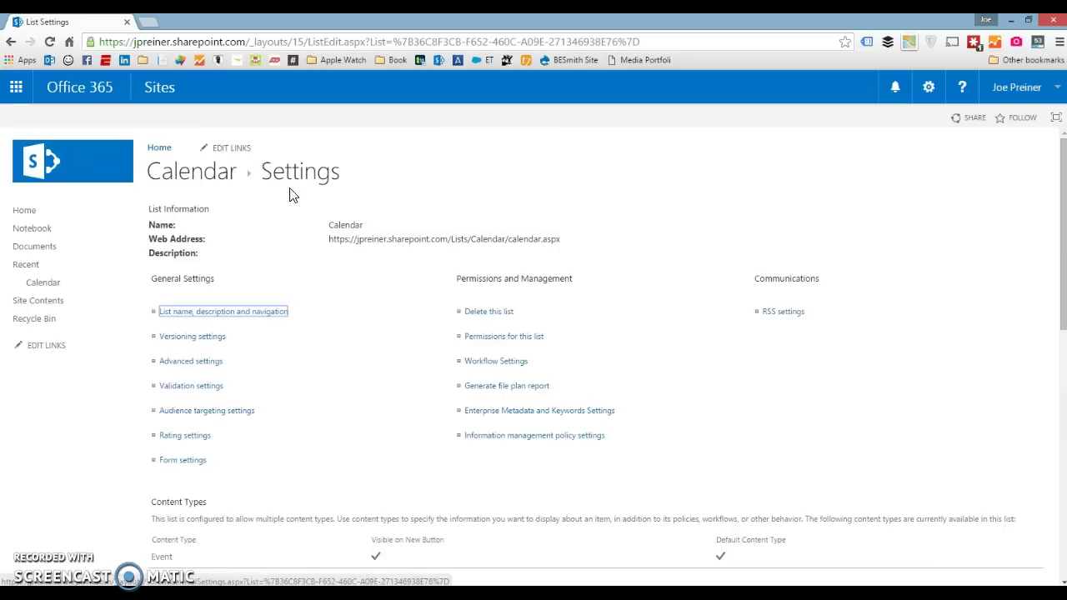
pyautogui.scroll(-10, 288, 295)
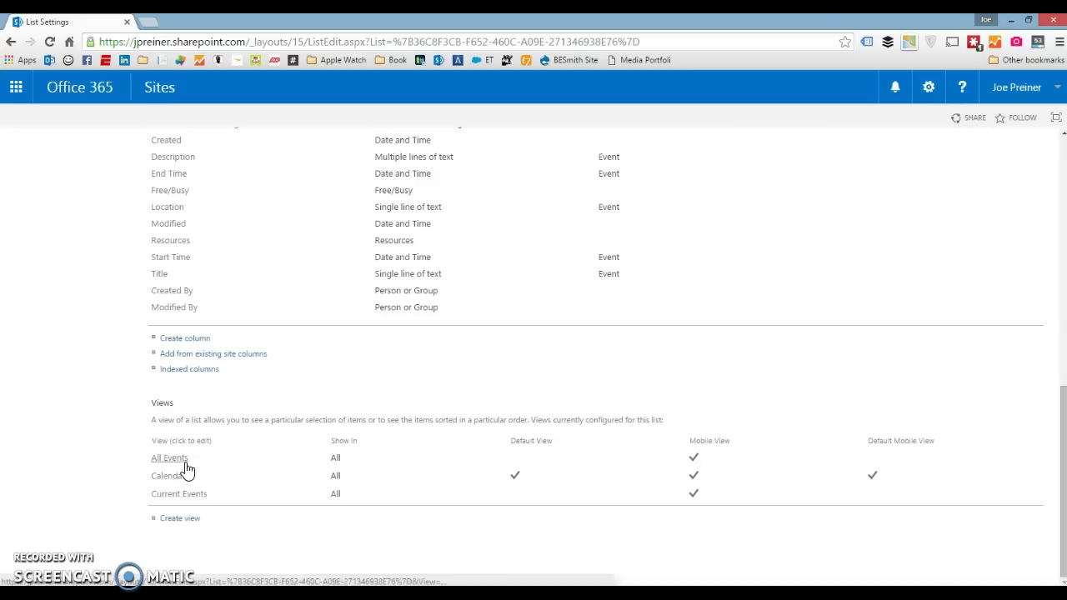
pyautogui.click(180, 519)
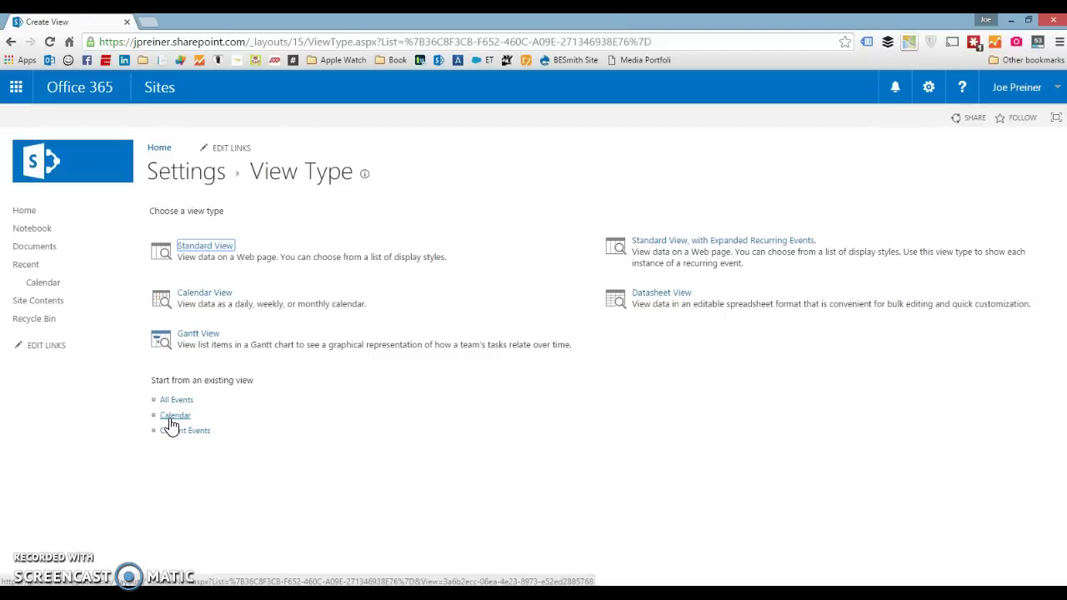
pyautogui.click(170, 419)
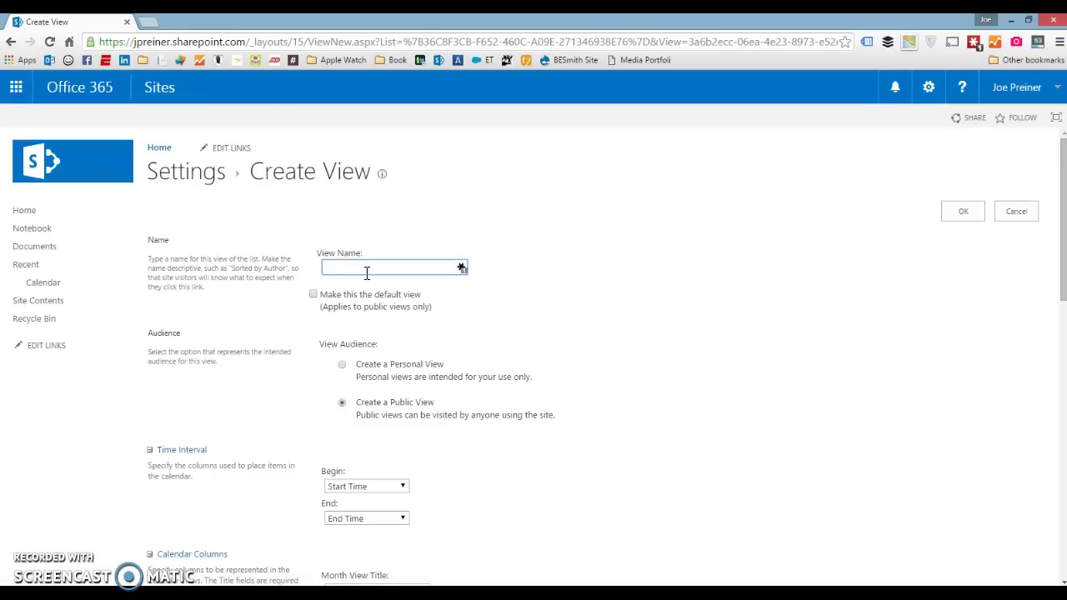
pyautogui.write('Meetings')
# Filter the Meetings view to show only items whose Category is equal to Meeting, and save the view.
pyautogui.scroll(-3, 282, 310)
pyautogui.scroll(-3, 281, 309)
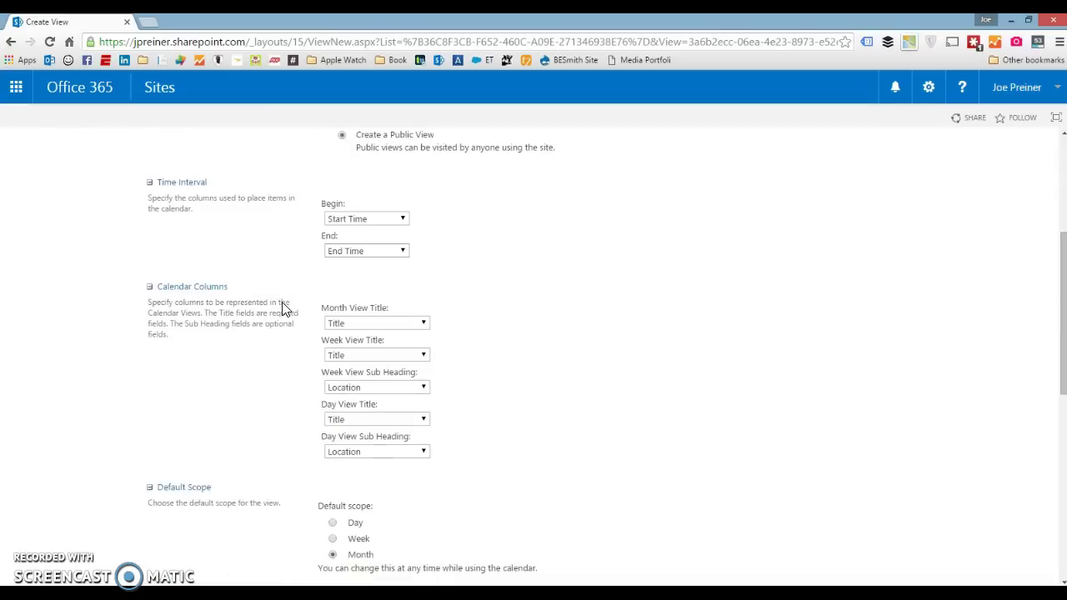
pyautogui.scroll(-6, 282, 304)
pyautogui.scroll(-1, 322, 281)
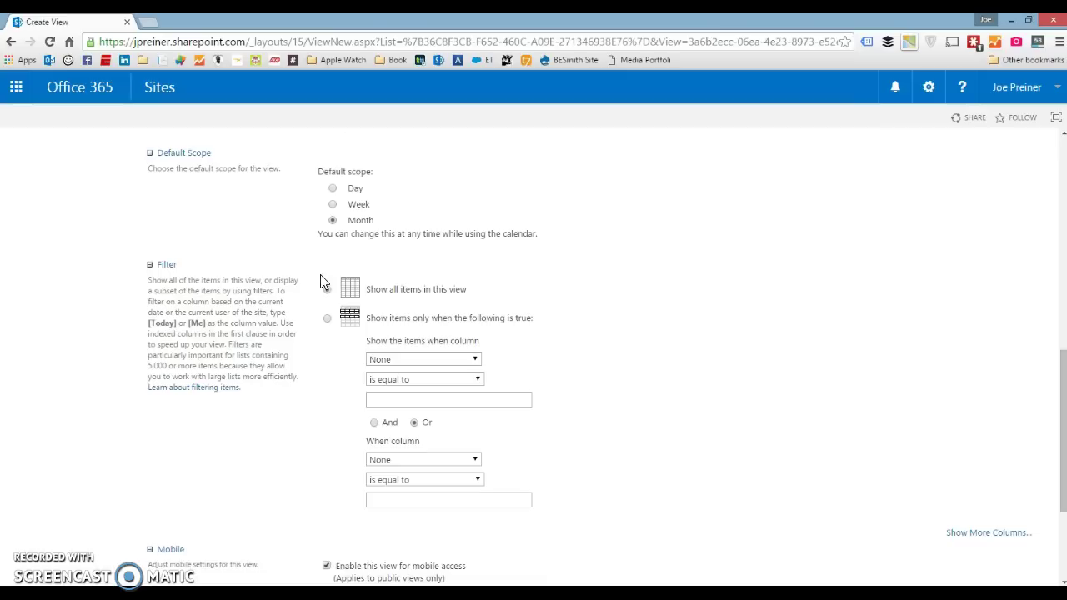
pyautogui.scroll(-2, 271, 286)
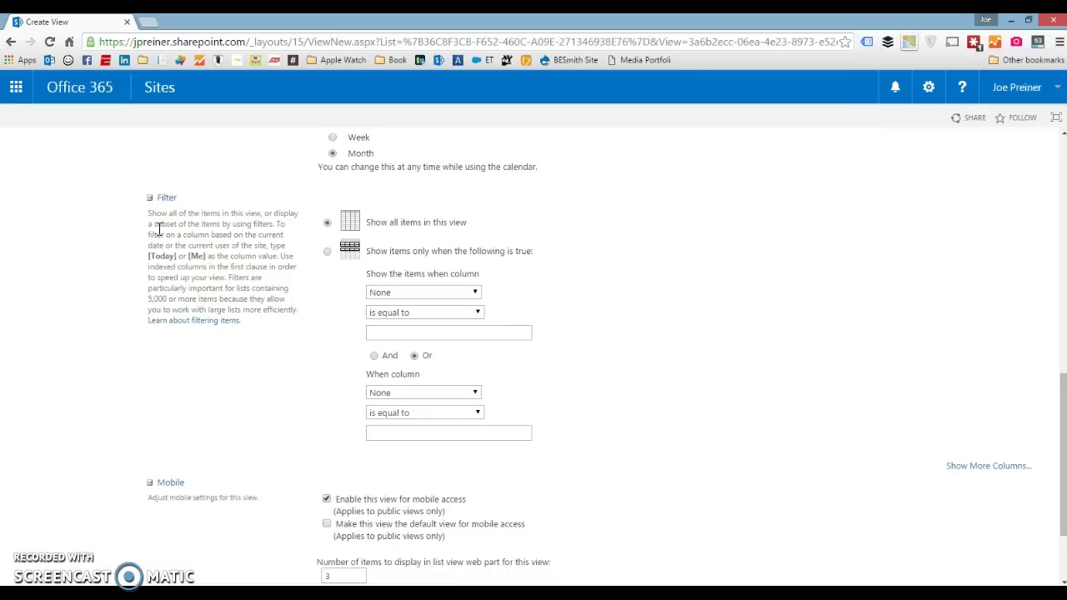
pyautogui.click(326, 253)
pyautogui.click(422, 293)
pyautogui.click(401, 404)
pyautogui.click(404, 333)
pyautogui.write('Meeting')
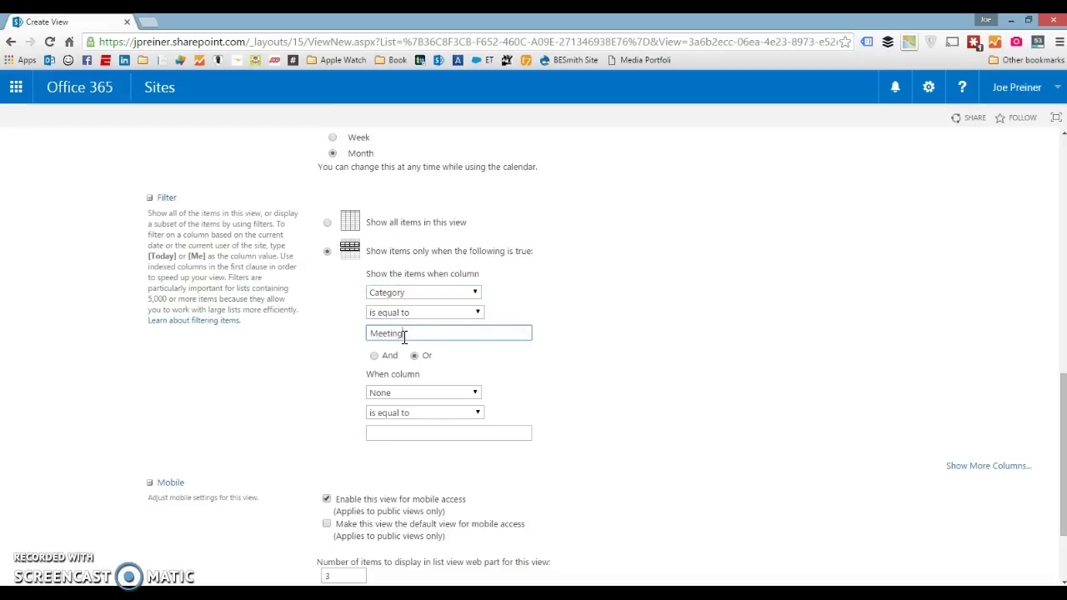
pyautogui.moveTo(405, 333); pyautogui.dragTo(365, 333)
pyautogui.click(434, 338)
pyautogui.scroll(-3, 760, 380)
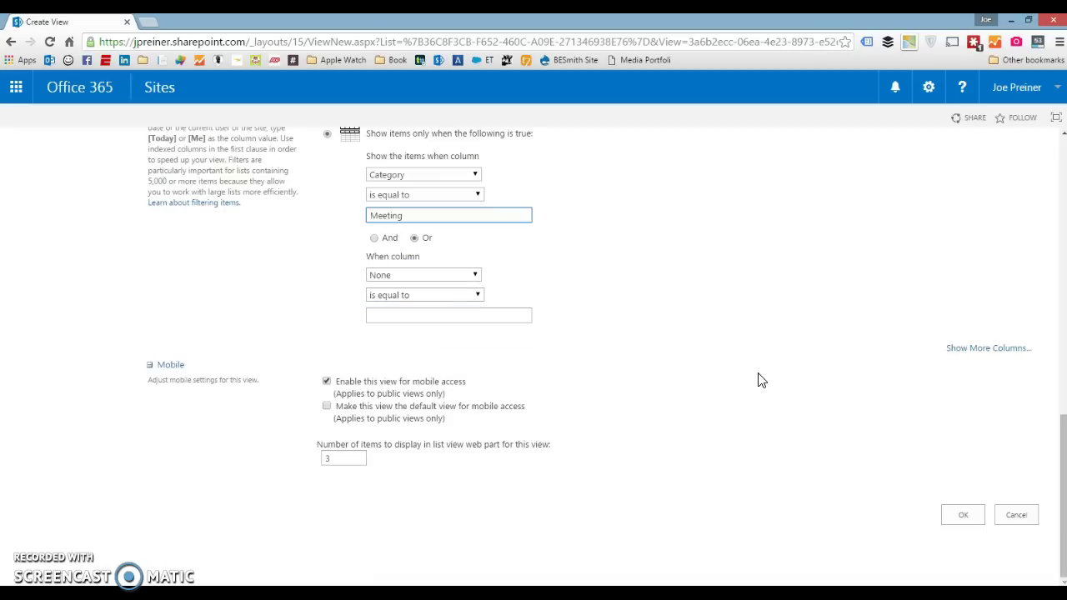
pyautogui.click(976, 518)
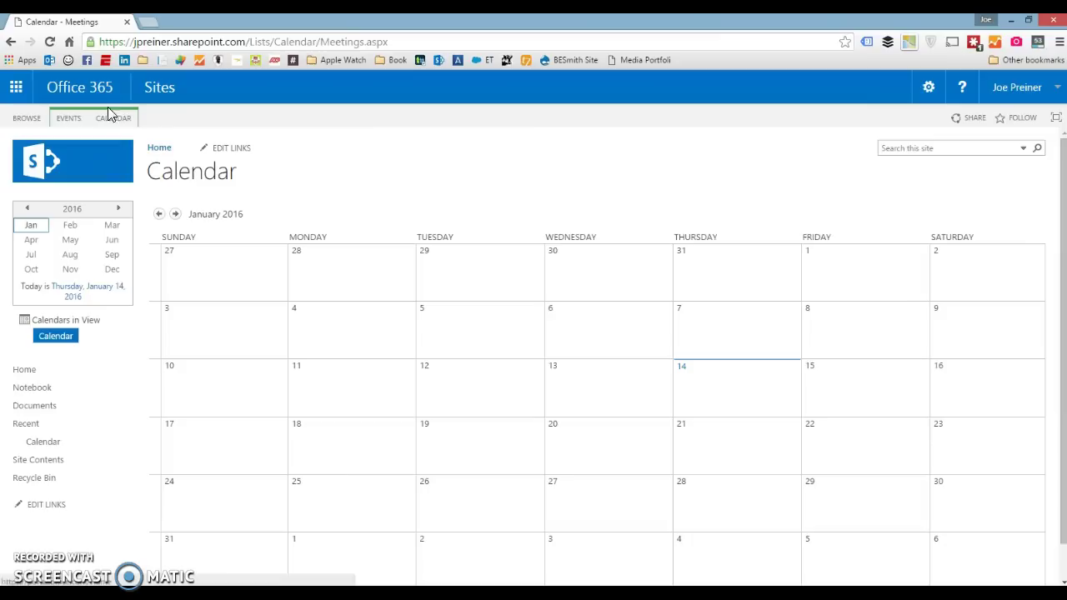
# Start another view from the calendar's list settings, based on the existing Calendar view, and name it Holidays.
pyautogui.click(114, 118)
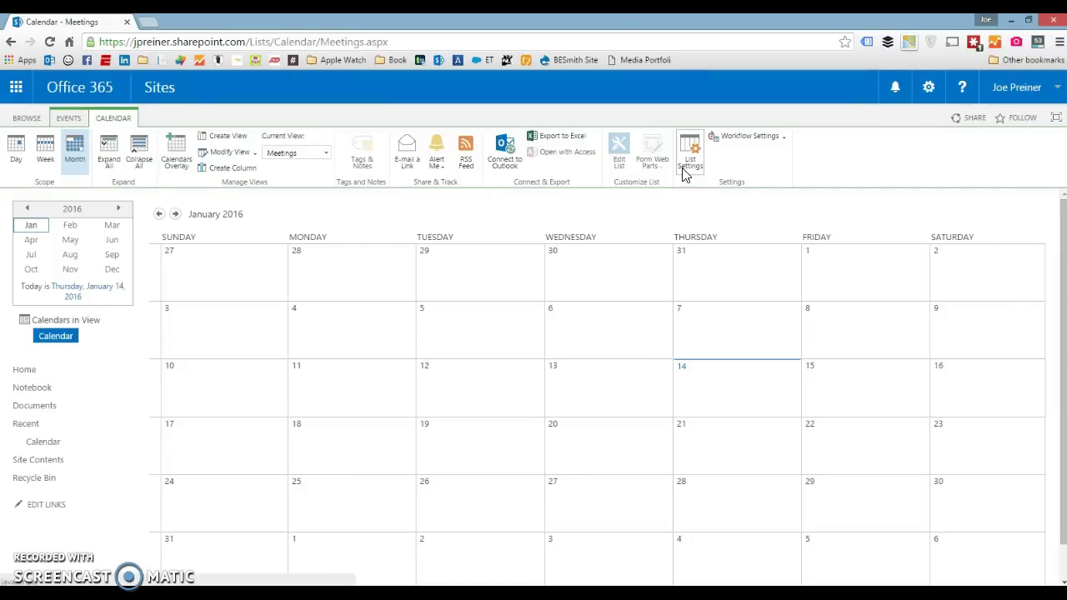
pyautogui.click(688, 160)
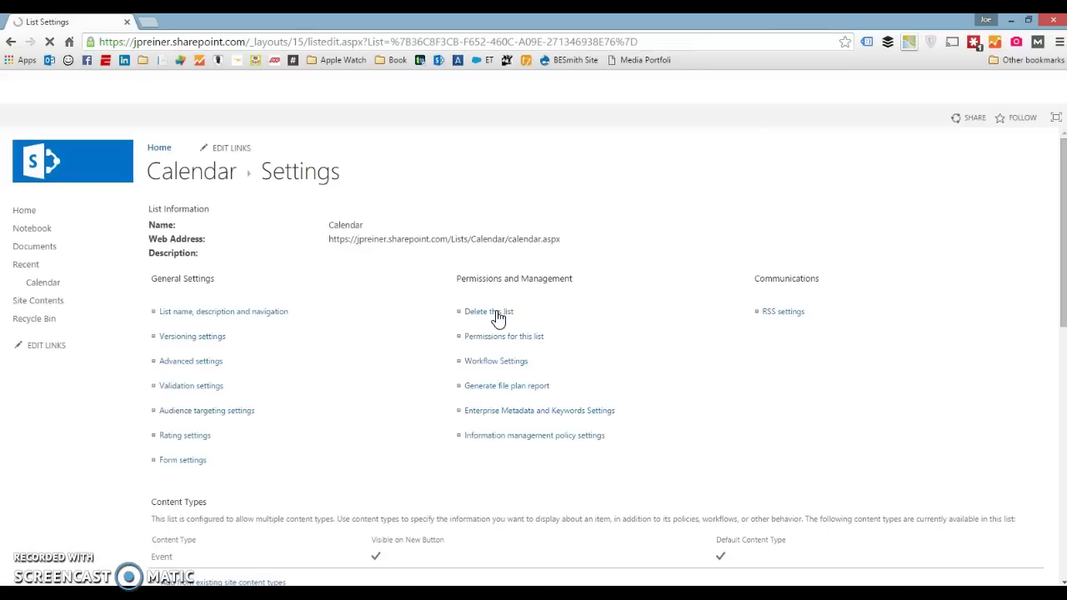
pyautogui.scroll(-10, 380, 405)
pyautogui.click(203, 518)
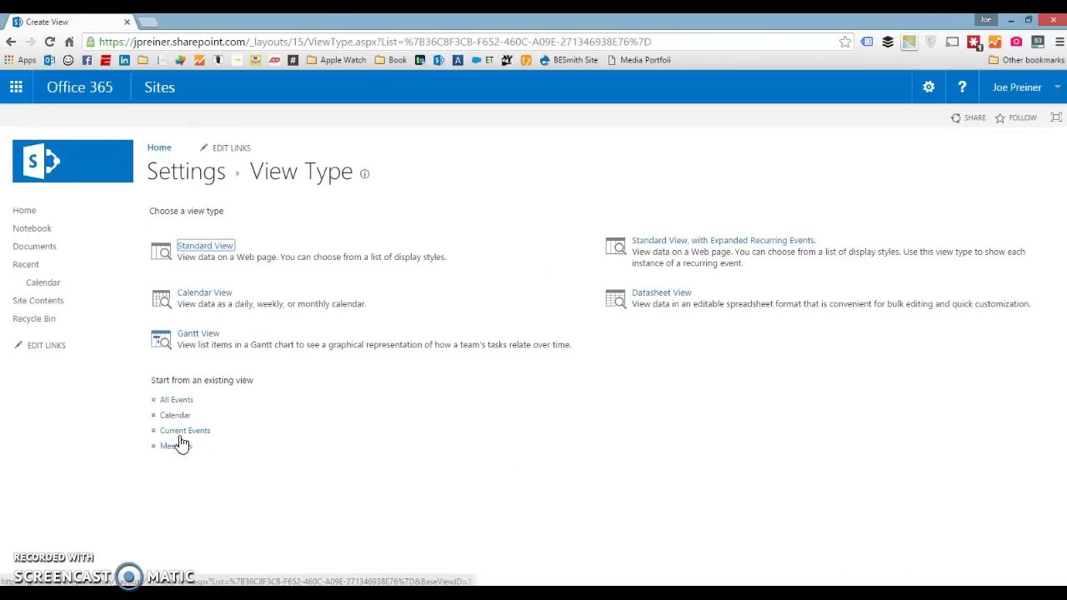
pyautogui.click(179, 415)
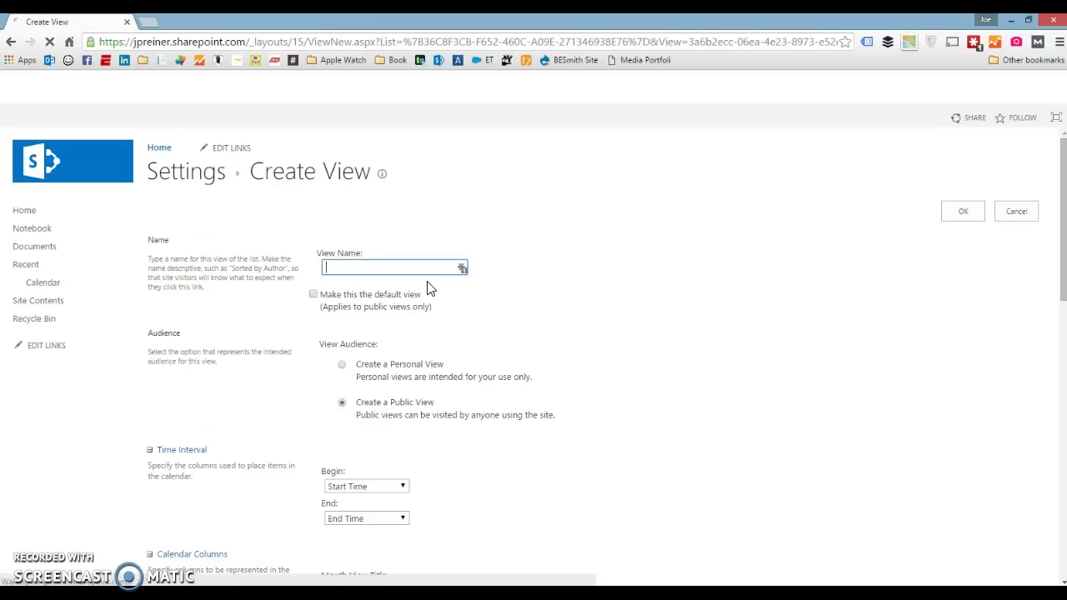
pyautogui.write('Holidays')
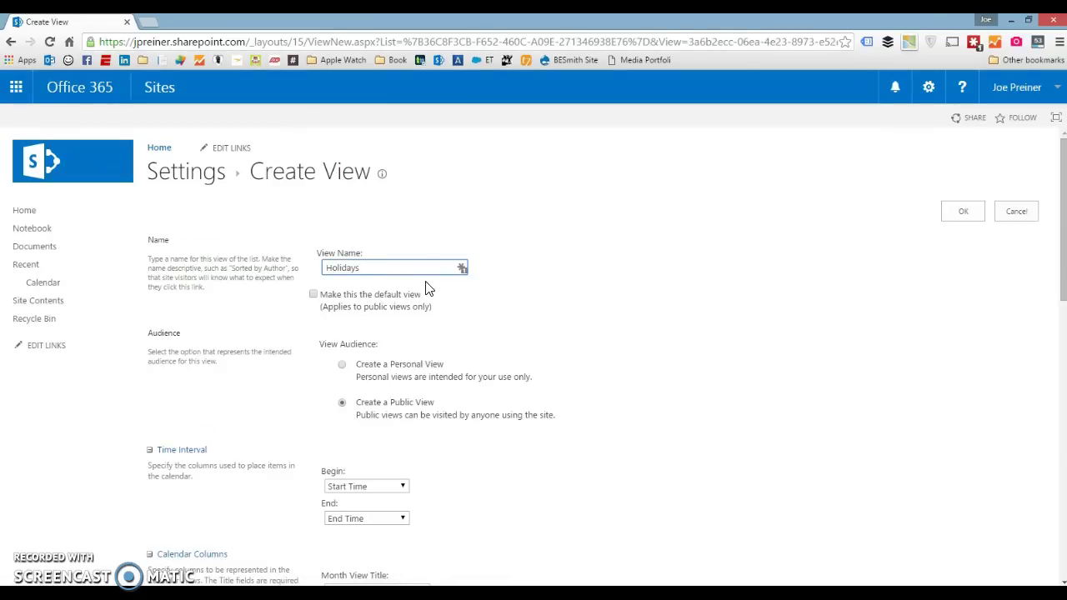
# Filter the Holidays view to show only items whose Category is equal to Holiday, and save the view.
pyautogui.scroll(-6, 426, 288)
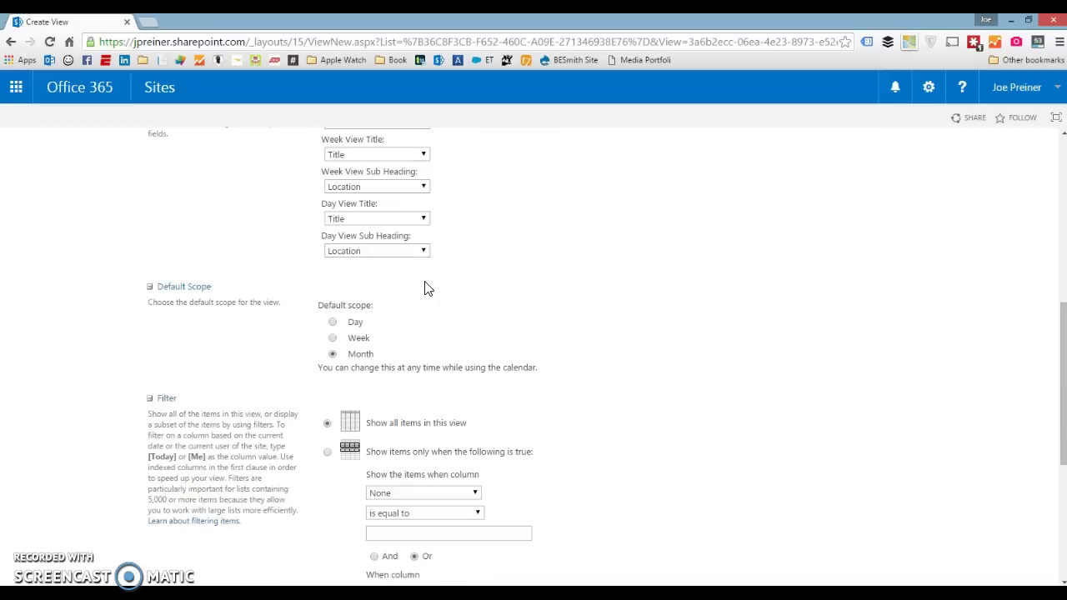
pyautogui.scroll(-3, 293, 324)
pyautogui.click(328, 252)
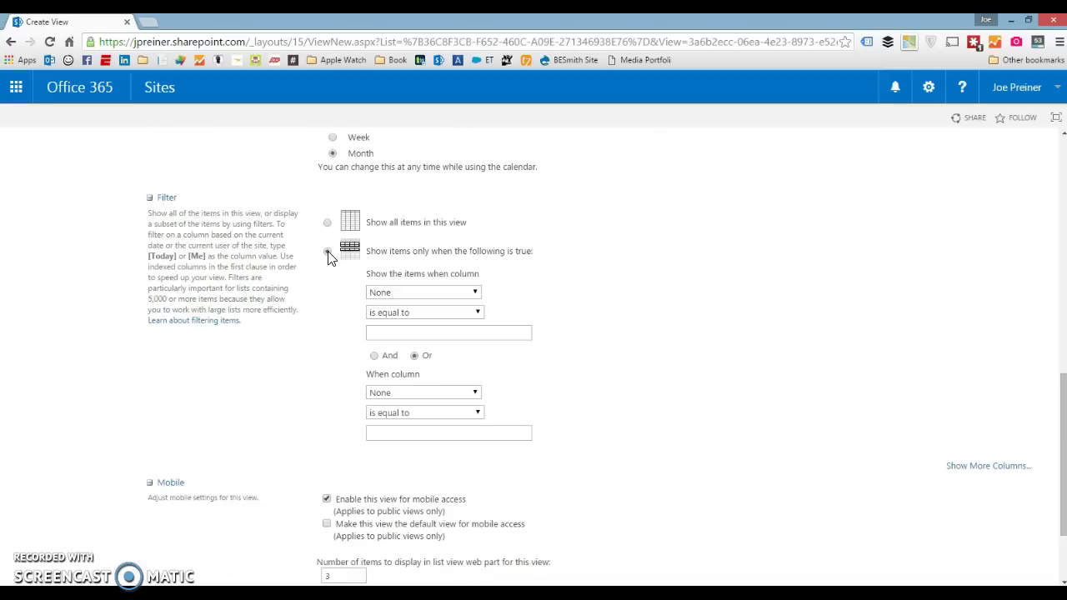
pyautogui.click(415, 292)
pyautogui.click(403, 403)
pyautogui.click(405, 337)
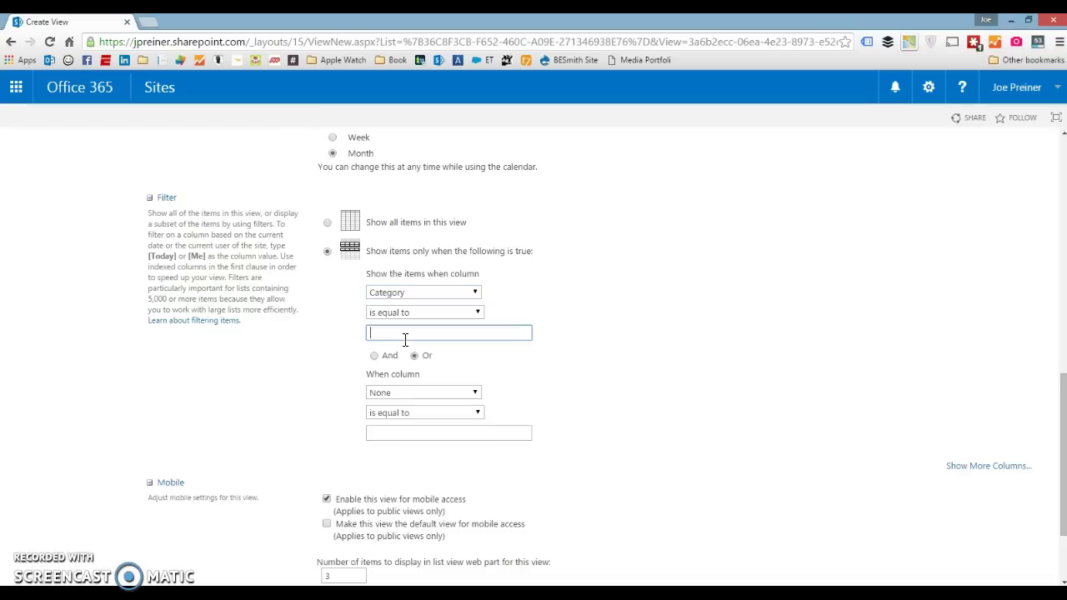
pyautogui.write('Holiday')
pyautogui.scroll(-3, 709, 458)
pyautogui.click(959, 516)
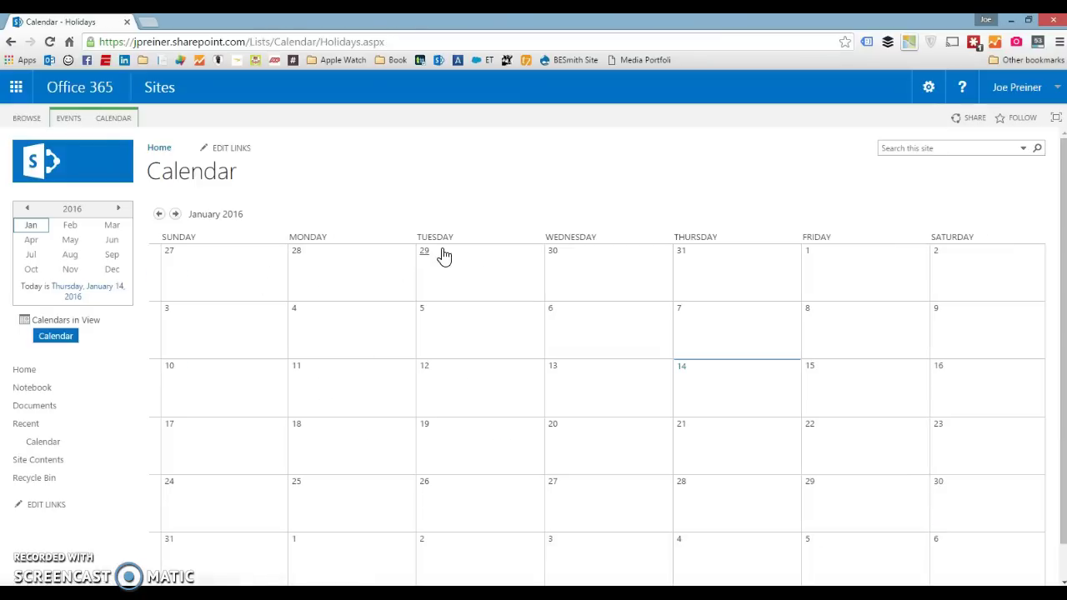
# Start another view from the calendar's list settings, based on the existing Calendar view, and name it Normal Calendar.
pyautogui.click(109, 121)
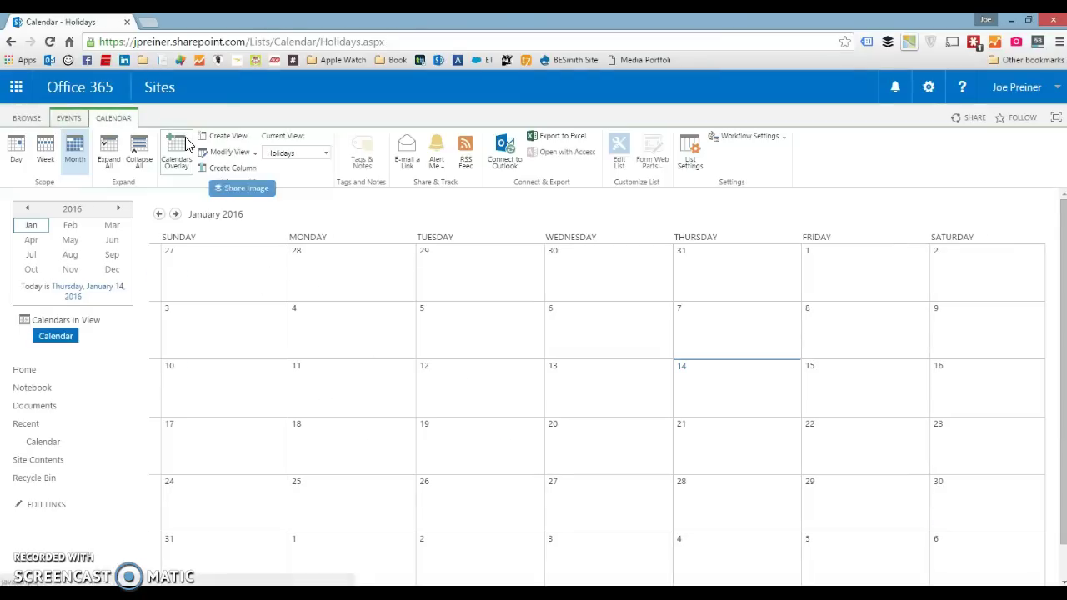
pyautogui.click(690, 153)
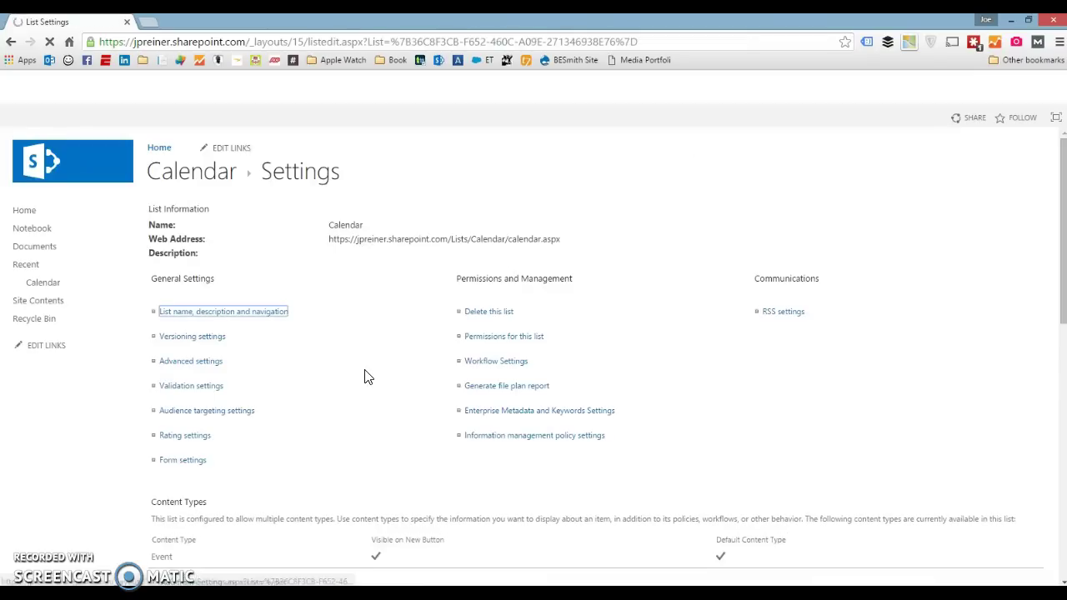
pyautogui.scroll(-10, 365, 375)
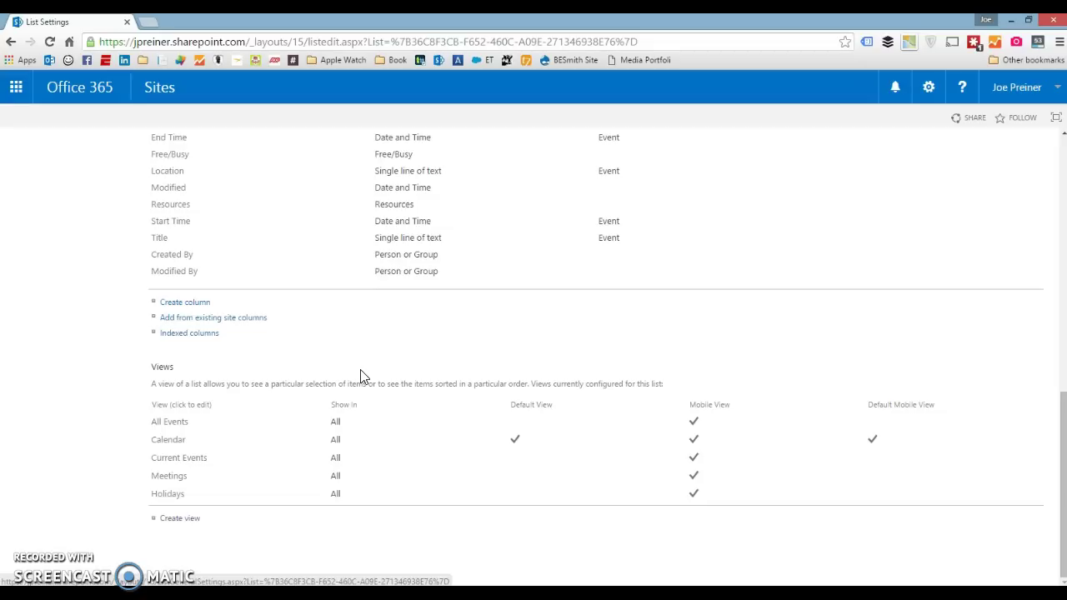
pyautogui.click(188, 521)
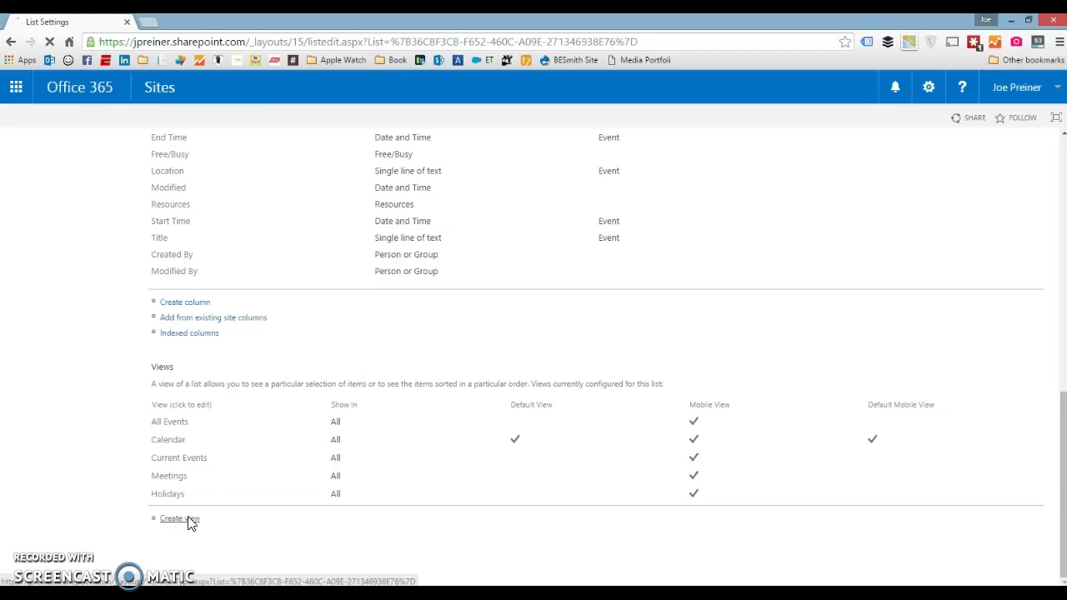
pyautogui.click(179, 418)
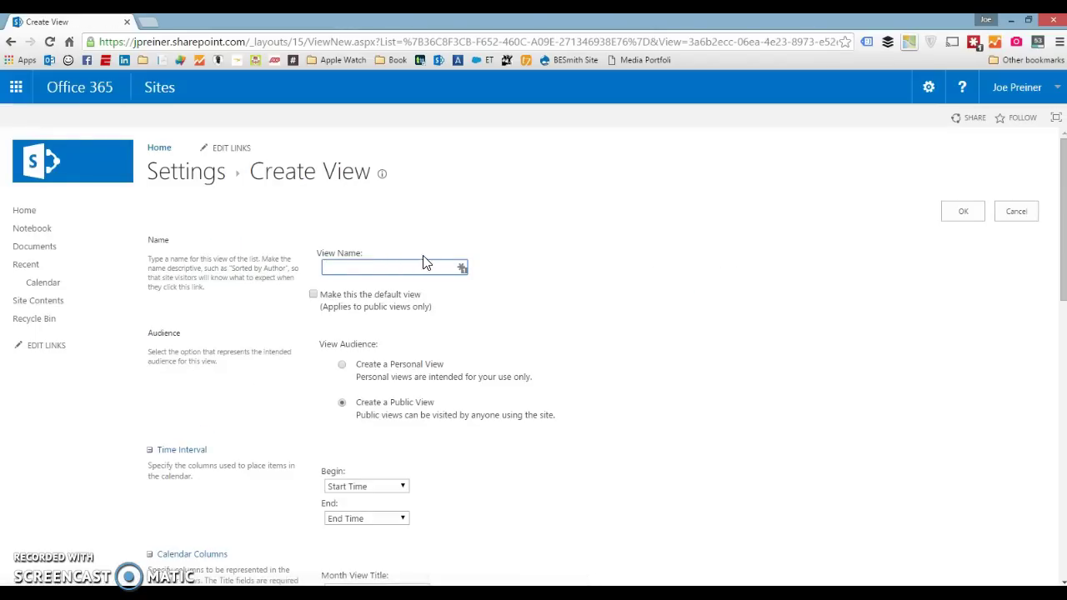
pyautogui.write('Normal Calendar')
# Filter the Normal Calendar view to show only items whose Category is equal to a blank value.
pyautogui.scroll(-8, 421, 269)
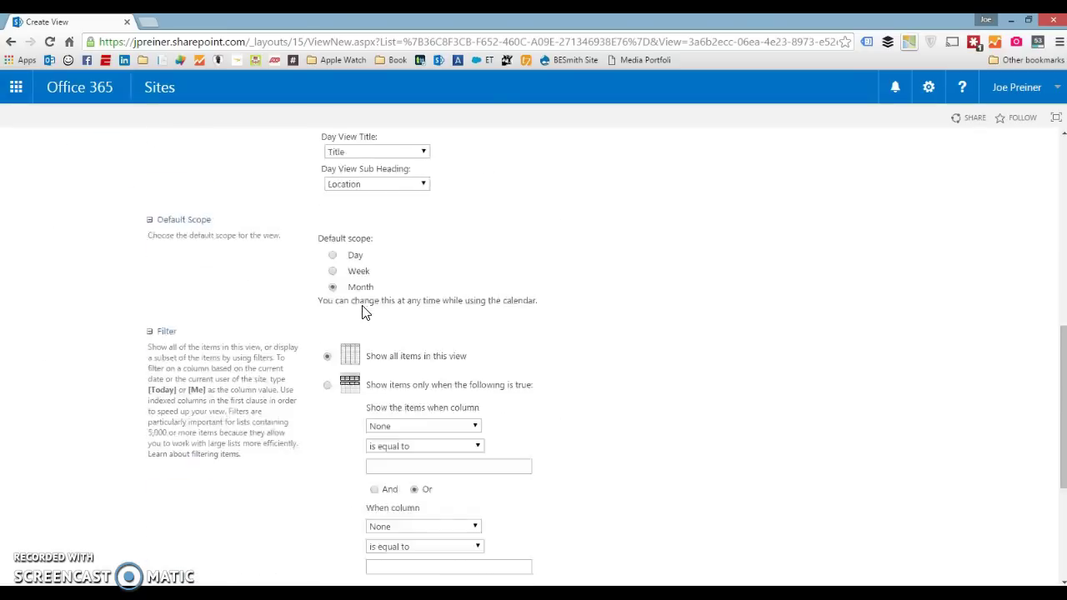
pyautogui.click(327, 251)
pyautogui.click(375, 297)
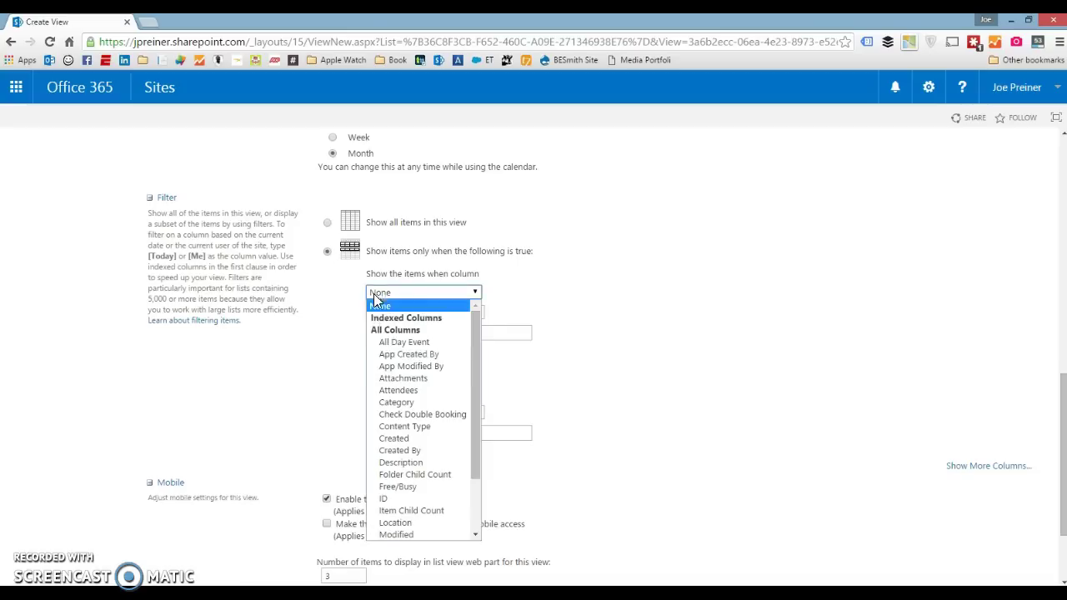
pyautogui.click(388, 404)
pyautogui.click(390, 334)
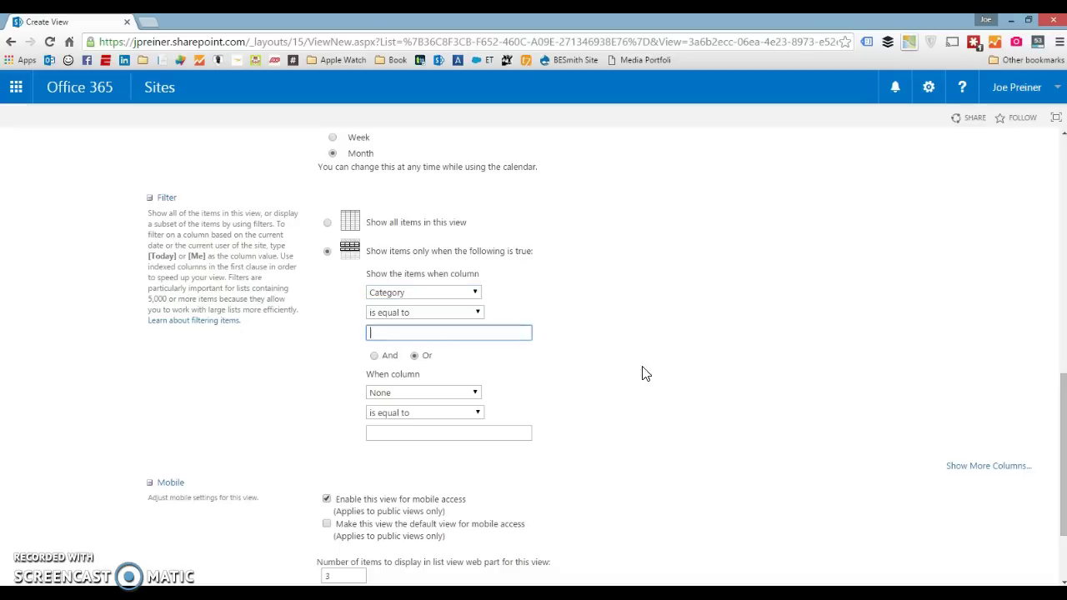
# Make Normal Calendar the default view and save it.
pyautogui.scroll(2, 736, 392)
pyautogui.scroll(6, 452, 358)
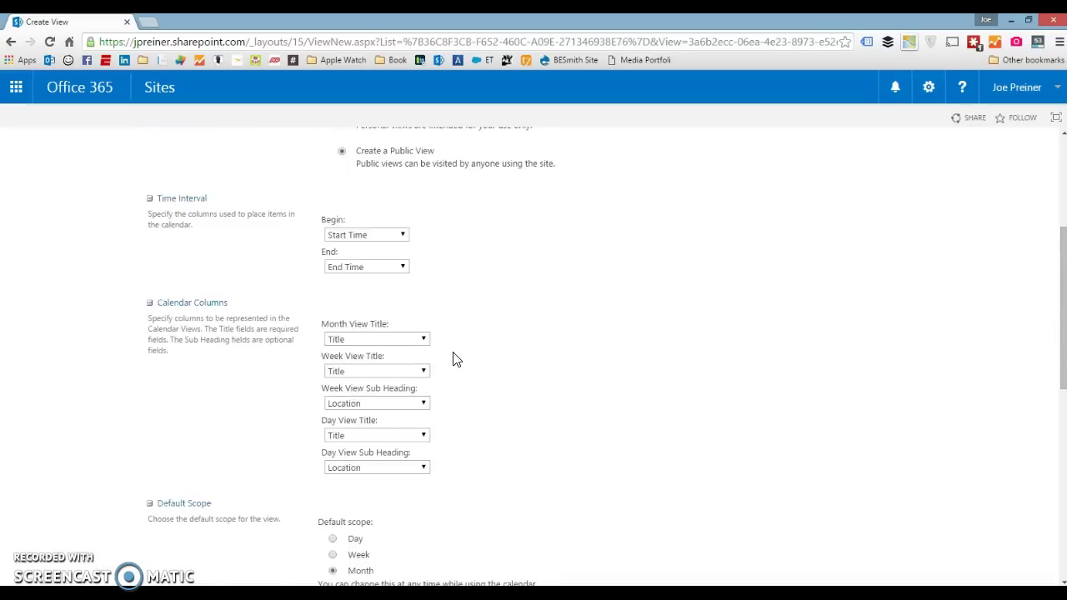
pyautogui.click(314, 245)
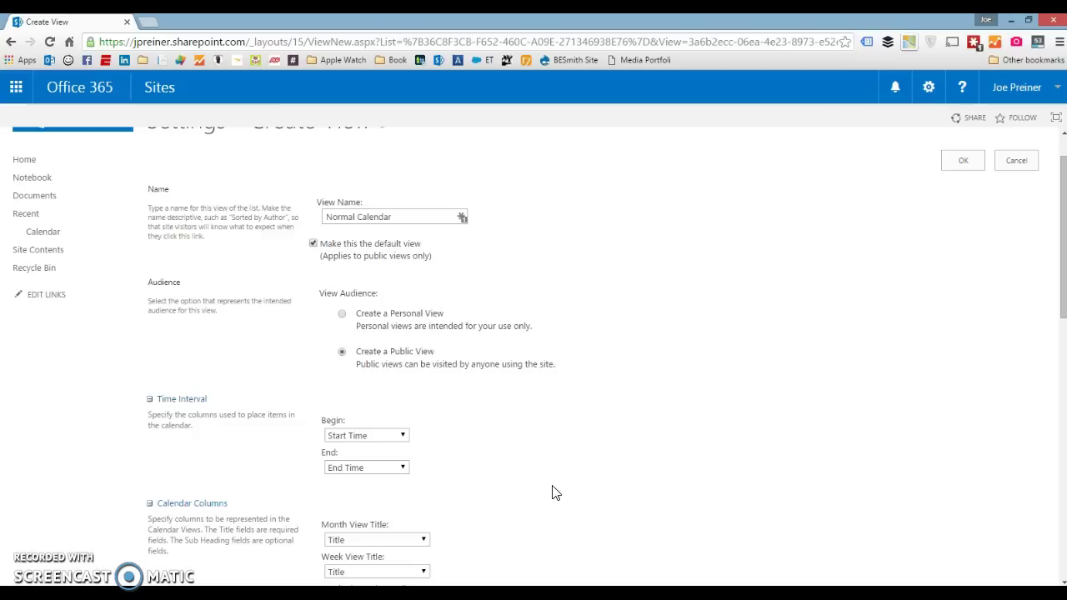
pyautogui.scroll(-6, 850, 518)
pyautogui.scroll(-3, 851, 518)
pyautogui.click(948, 521)
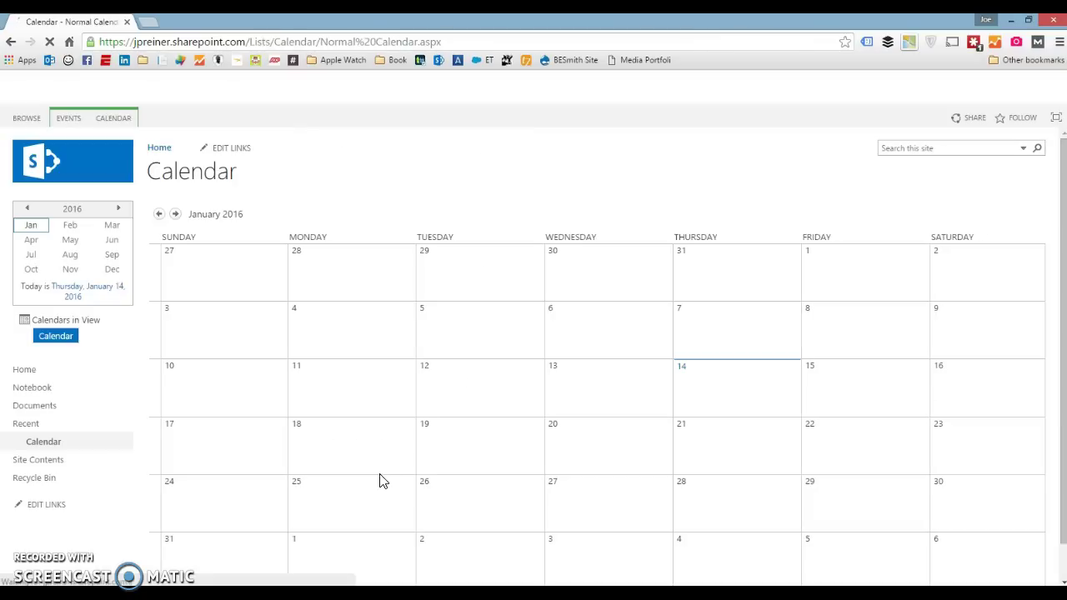
pyautogui.click(389, 44)
pyautogui.click(389, 41)
pyautogui.moveTo(321, 42); pyautogui.dragTo(416, 41)
pyautogui.click(457, 42)
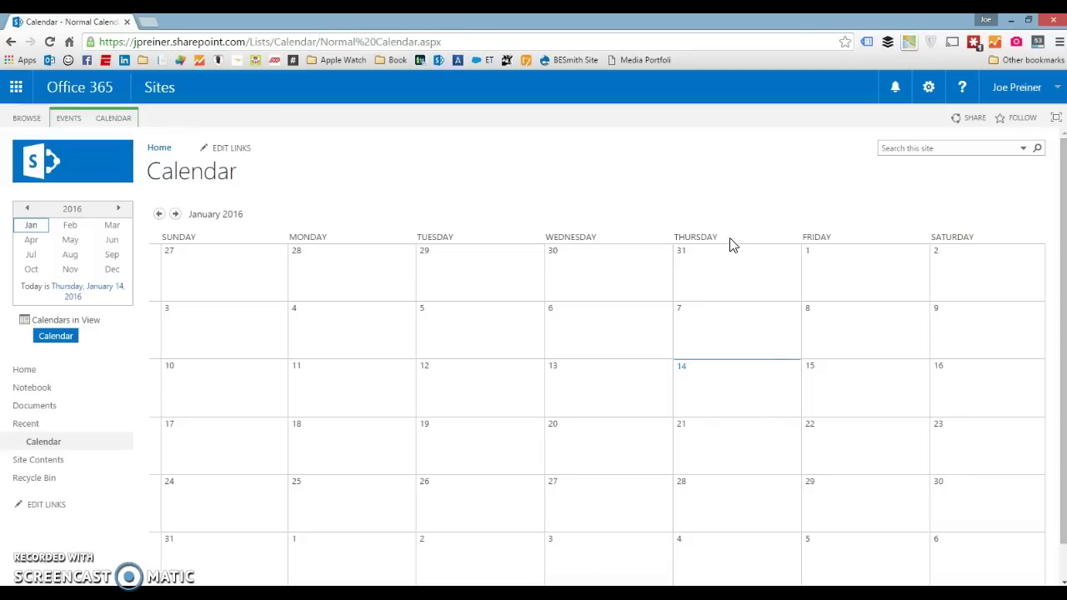
pyautogui.scroll(-1, 705, 407)
pyautogui.scroll(1, 704, 408)
pyautogui.scroll(-1, 704, 408)
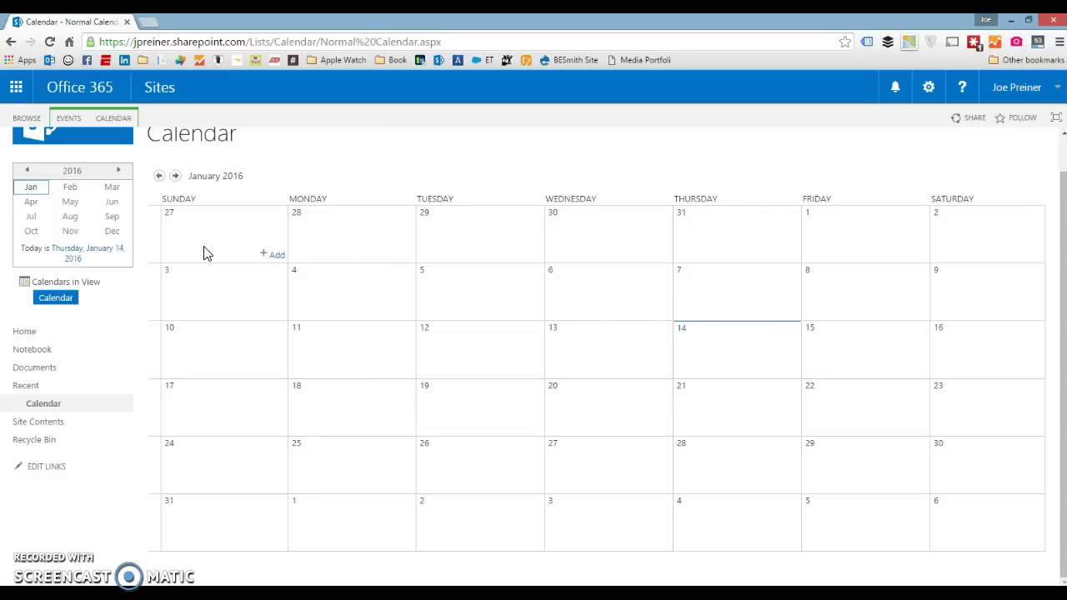
# Open the calendar overlay settings for the Normal Calendar view and check the limit on calendars per view.
pyautogui.click(104, 121)
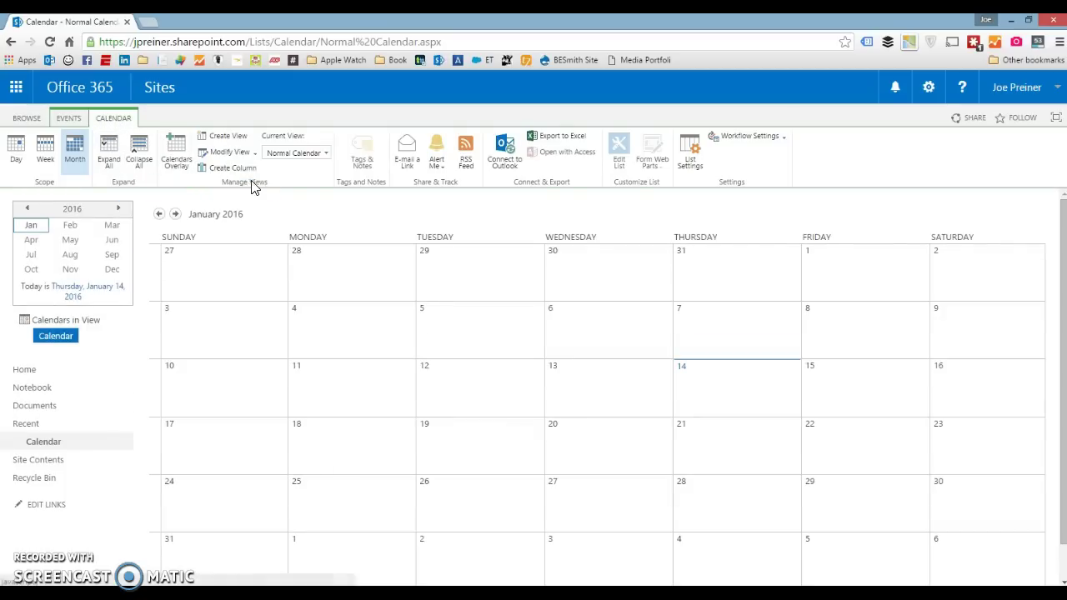
pyautogui.click(180, 162)
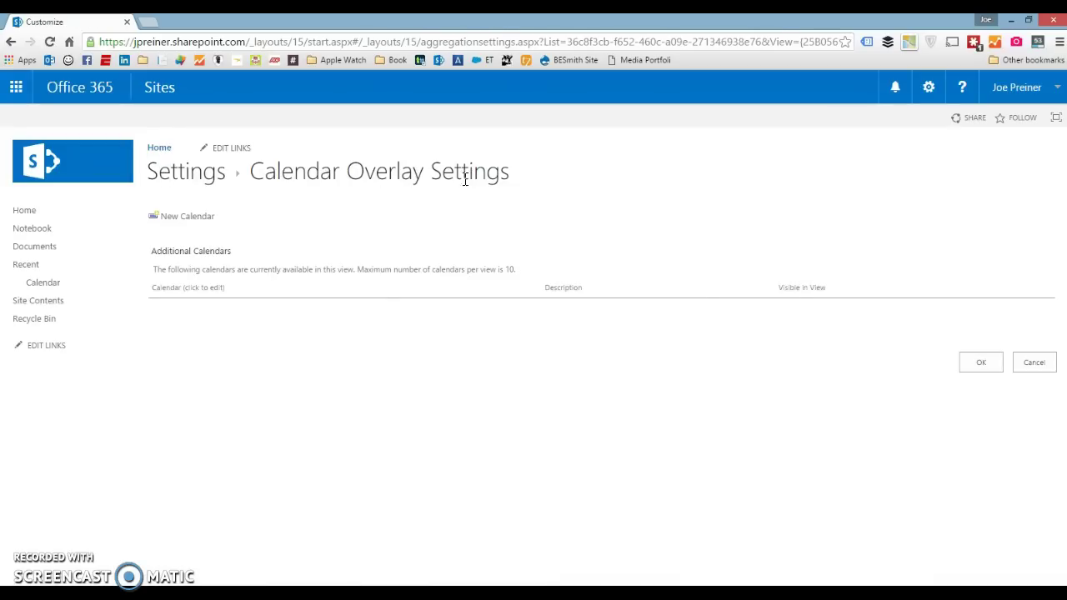
pyautogui.moveTo(505, 174); pyautogui.dragTo(249, 171)
pyautogui.click(293, 313)
pyautogui.moveTo(357, 269); pyautogui.dragTo(515, 268)
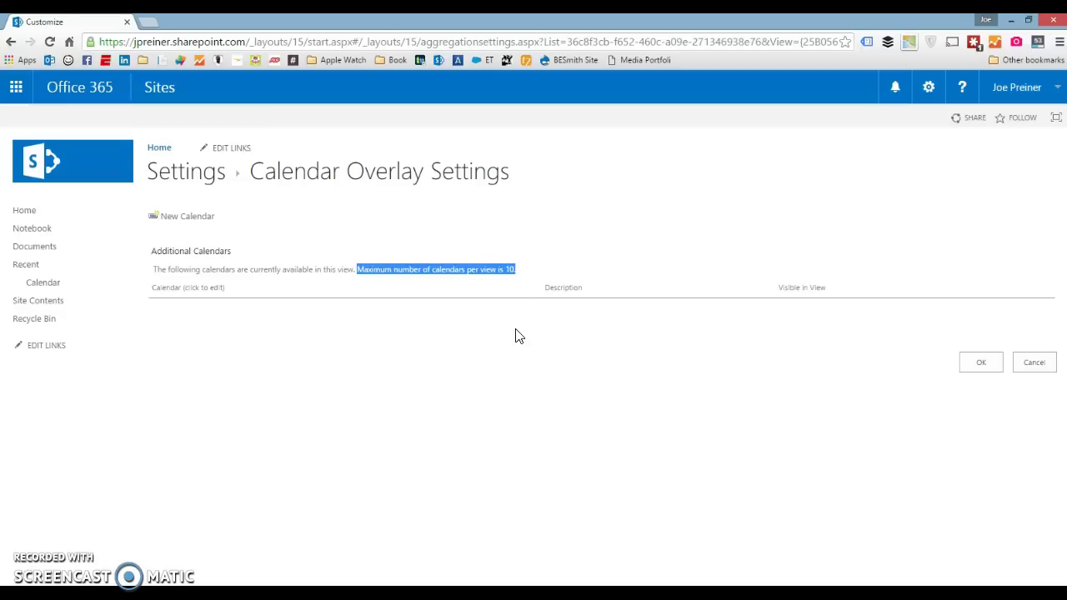
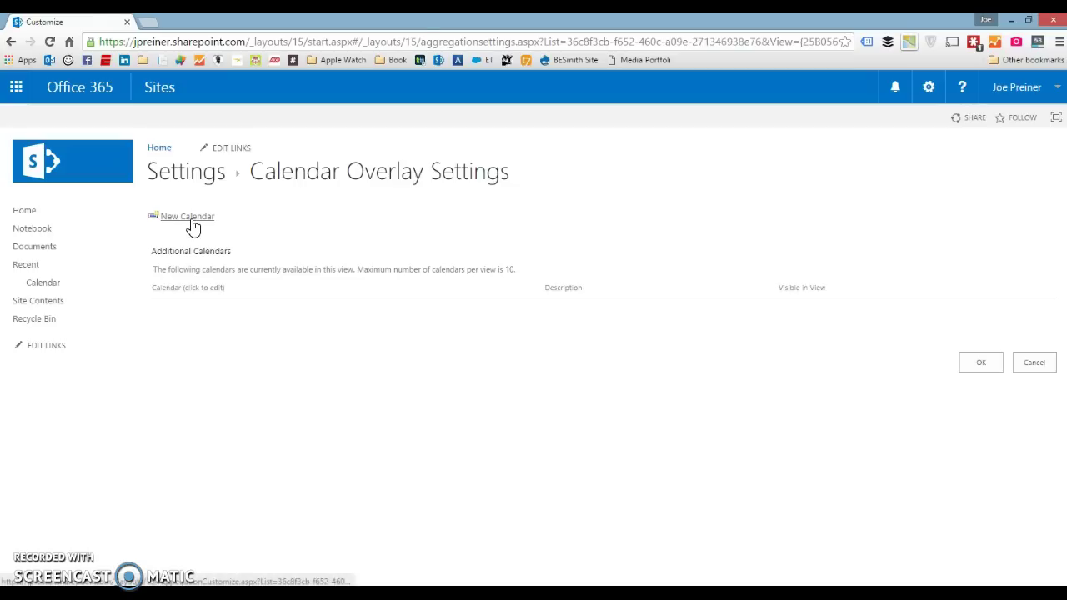
# Start a new SharePoint overlay calendar named Meetings and resolve its web URL to load the available lists.
pyautogui.click(191, 222)
pyautogui.click(484, 237)
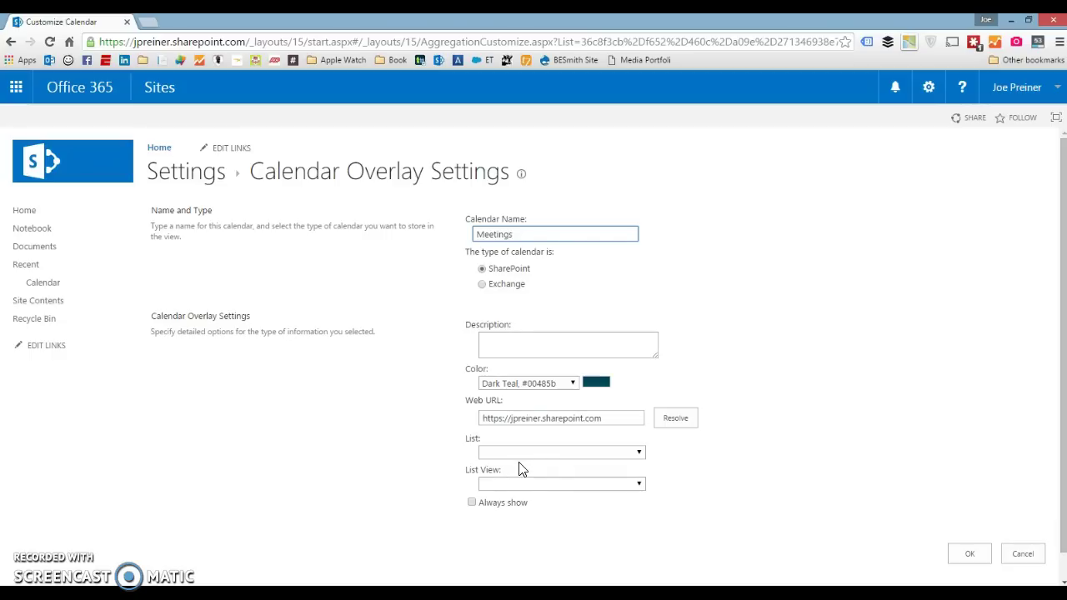
pyautogui.click(546, 455)
pyautogui.click(544, 486)
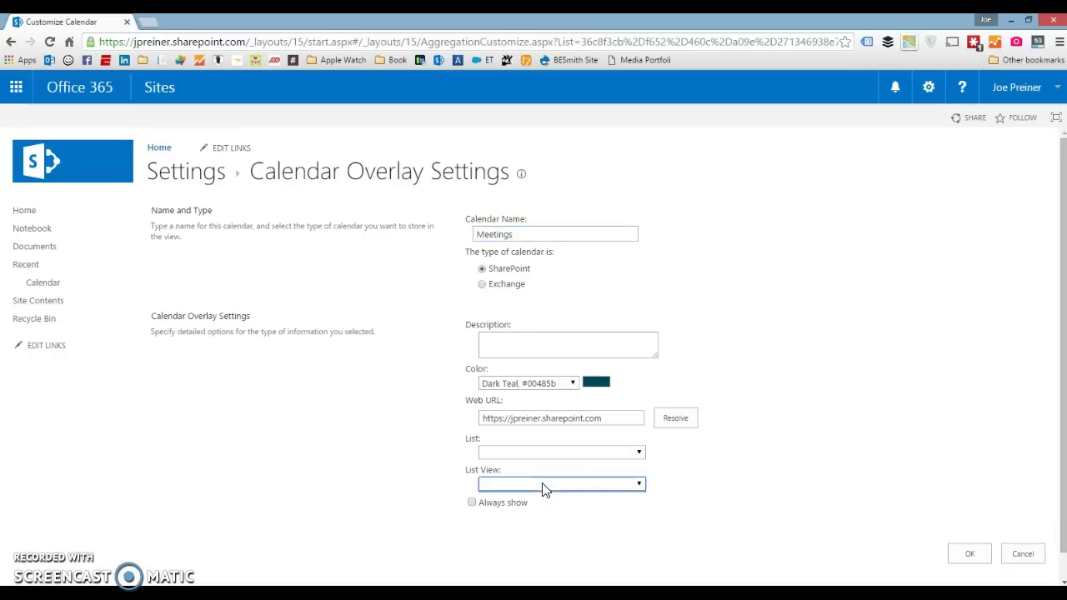
pyautogui.click(636, 453)
pyautogui.click(631, 489)
pyautogui.click(637, 453)
pyautogui.click(621, 488)
pyautogui.moveTo(639, 418); pyautogui.dragTo(444, 416)
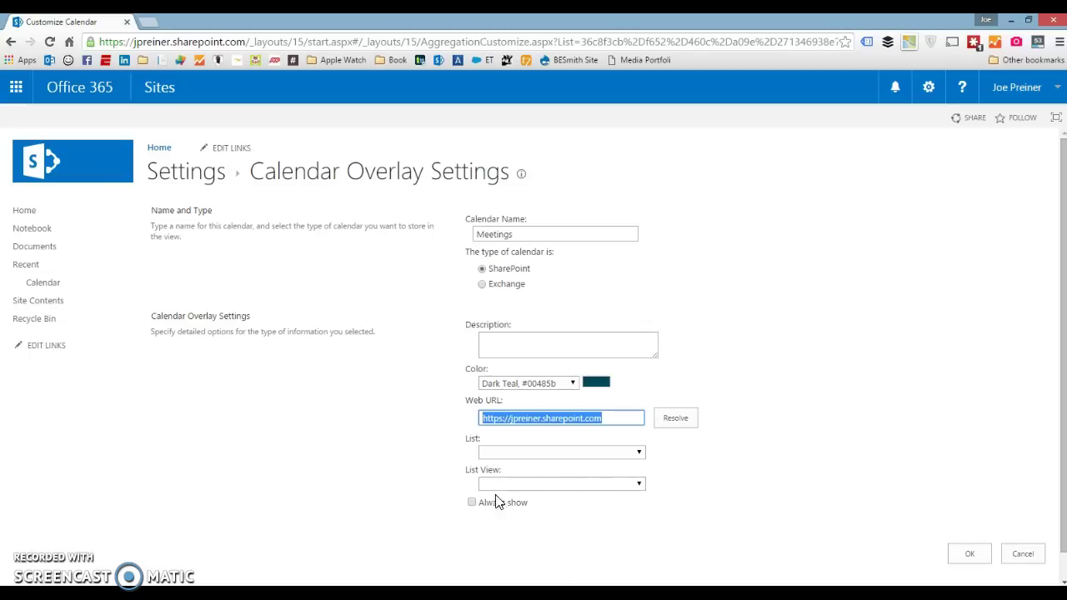
pyautogui.click(679, 421)
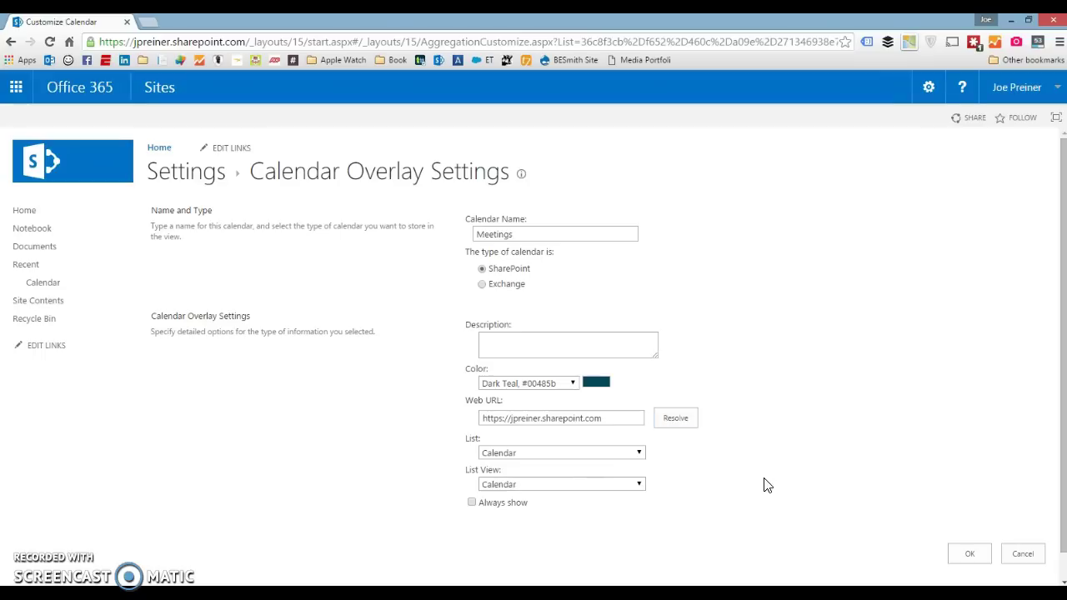
# Set the Meetings overlay calendar to use the Calendar list and the Meetings list view.
pyautogui.click(624, 454)
pyautogui.click(623, 458)
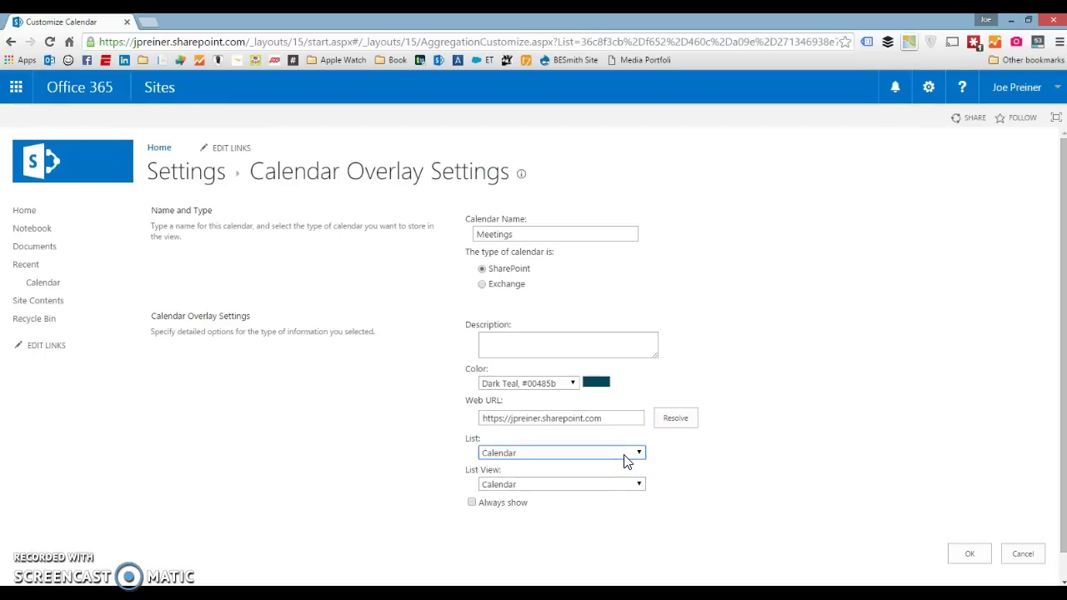
pyautogui.click(610, 485)
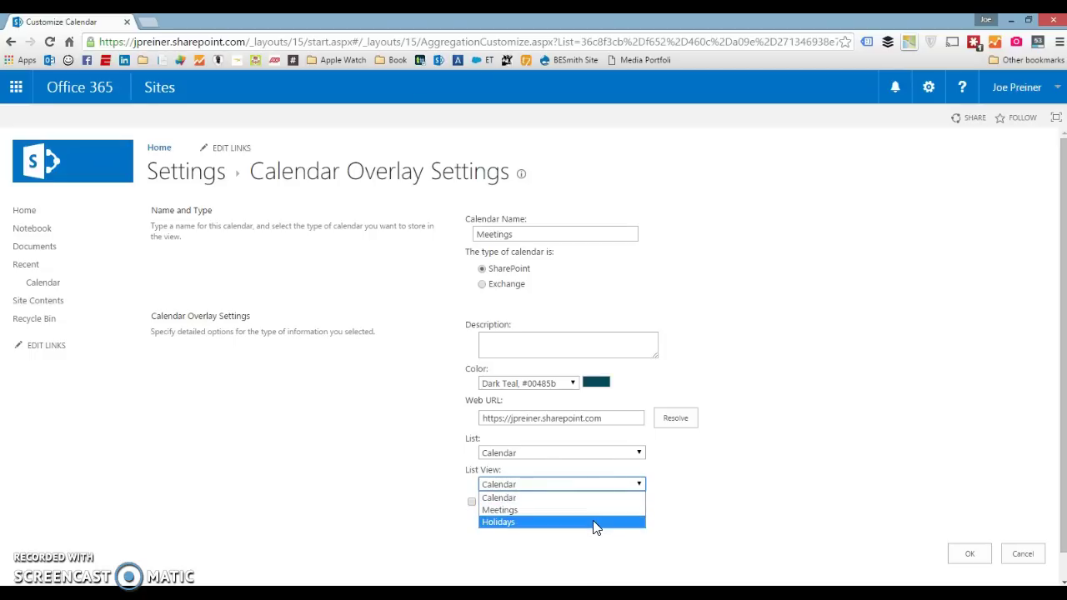
pyautogui.click(593, 512)
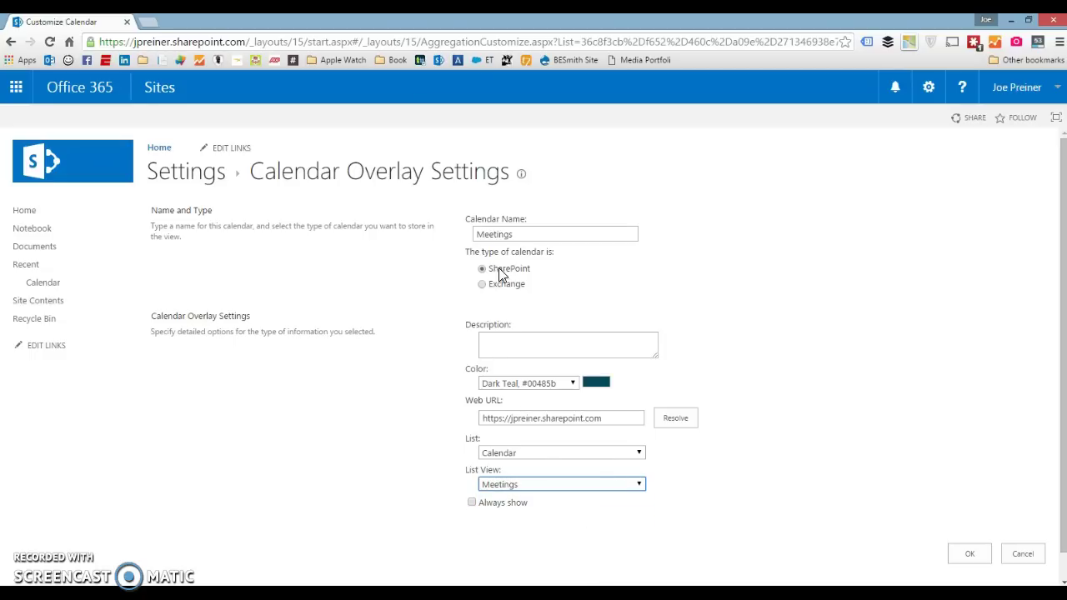
pyautogui.click(520, 234)
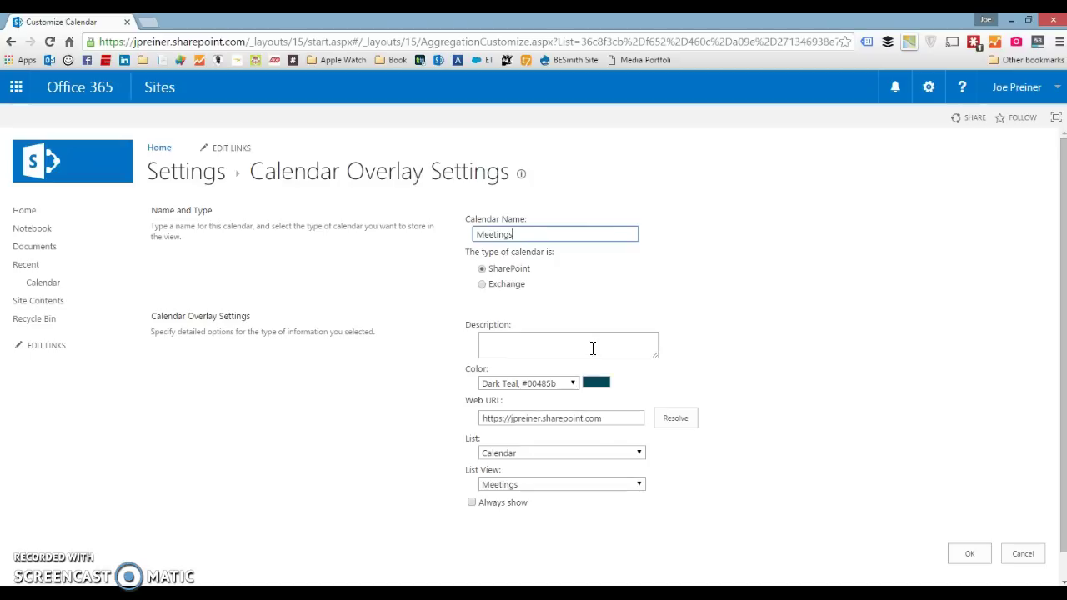
# Try Brown, #3b3c2a and Dark Teal, #006984 as the color of the Meetings overlay calendar.
pyautogui.click(573, 385)
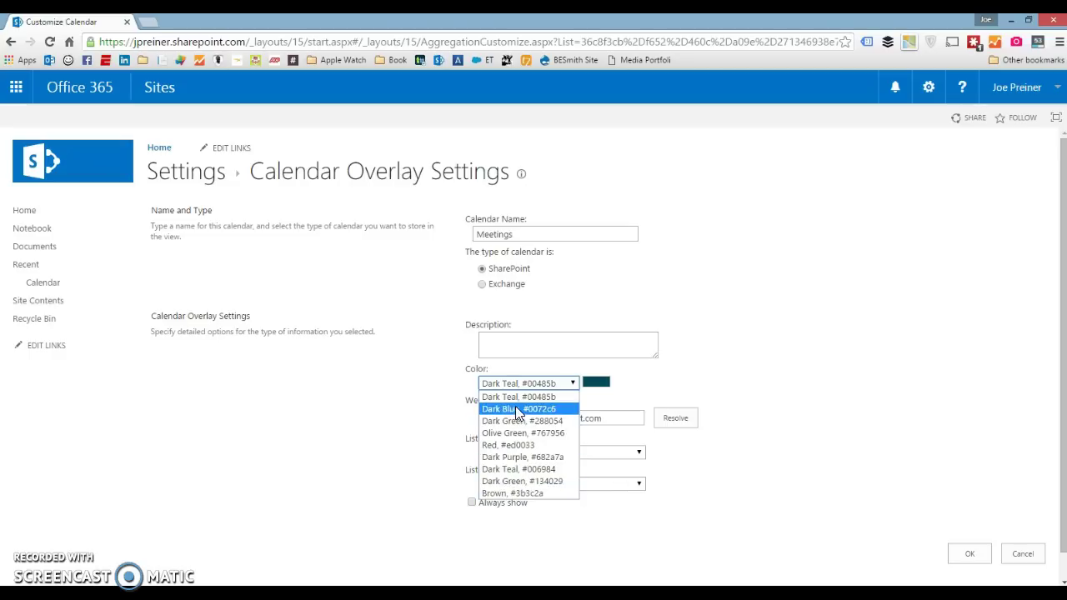
pyautogui.click(526, 492)
pyautogui.click(552, 384)
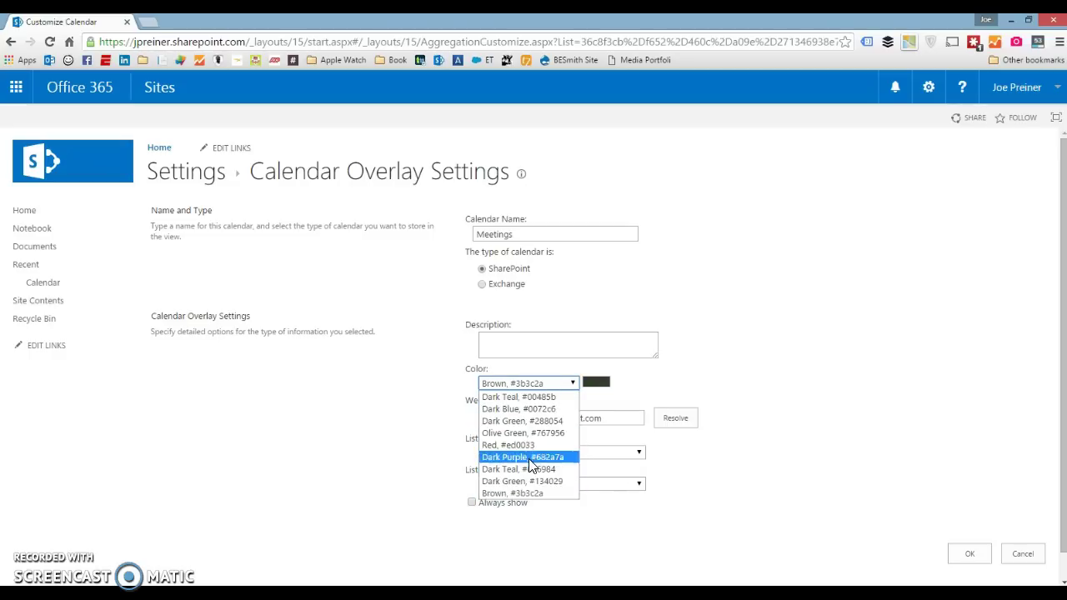
pyautogui.click(532, 471)
# Set the Meetings overlay color to Dark Green, #288054, and save the overlay calendar.
pyautogui.click(532, 387)
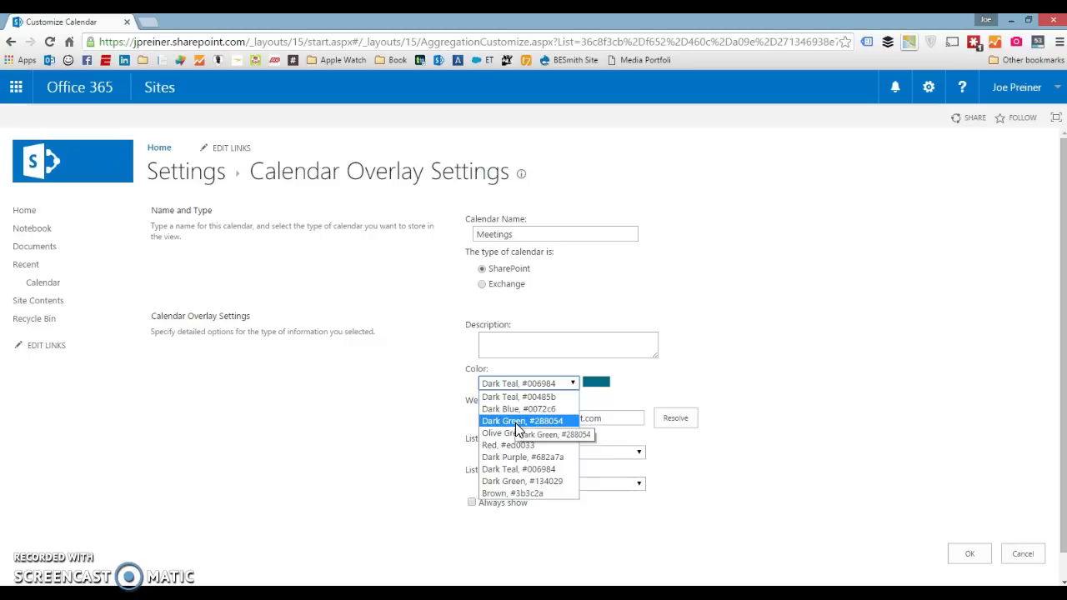
pyautogui.click(518, 421)
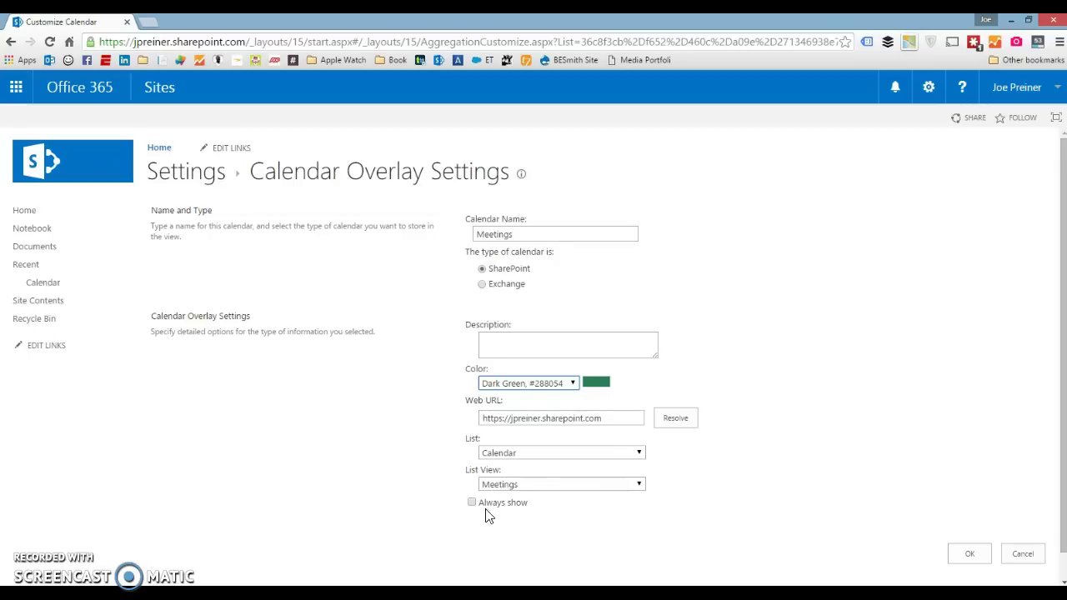
pyautogui.doubleClick(518, 235)
pyautogui.click(430, 379)
pyautogui.click(971, 561)
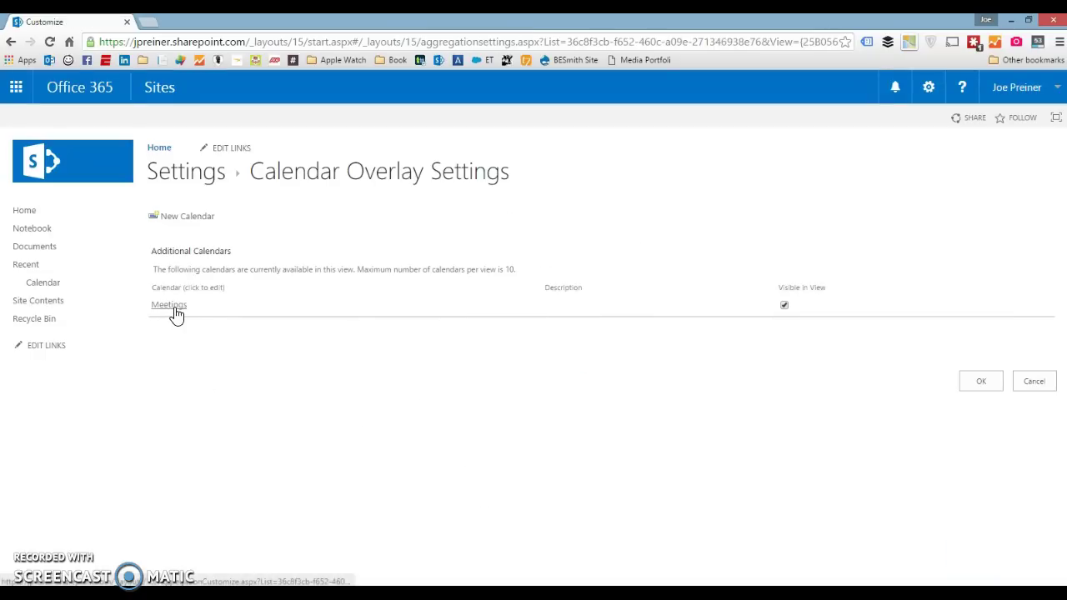
# Start a new SharePoint overlay calendar named Holidays and set its color to Red, #ed0033.
pyautogui.click(184, 221)
pyautogui.click(556, 235)
pyautogui.write('Holidays')
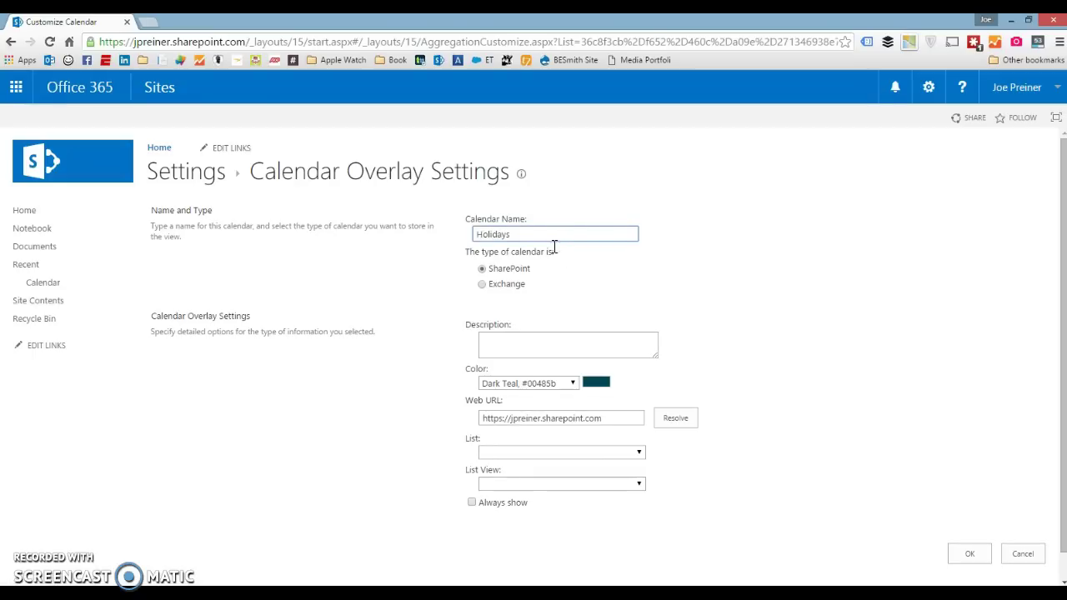
pyautogui.click(539, 385)
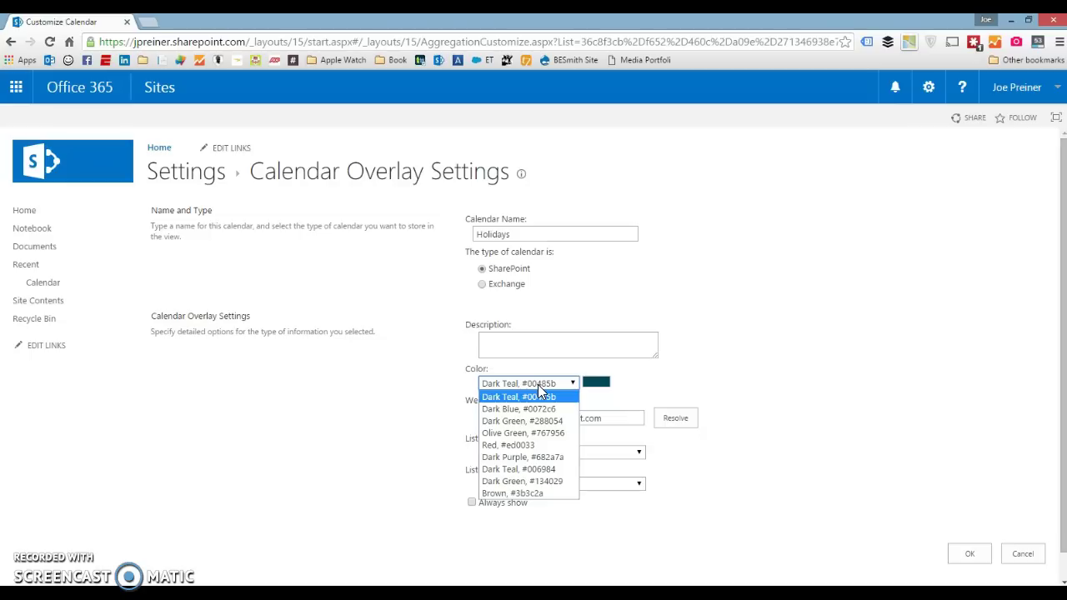
pyautogui.click(525, 445)
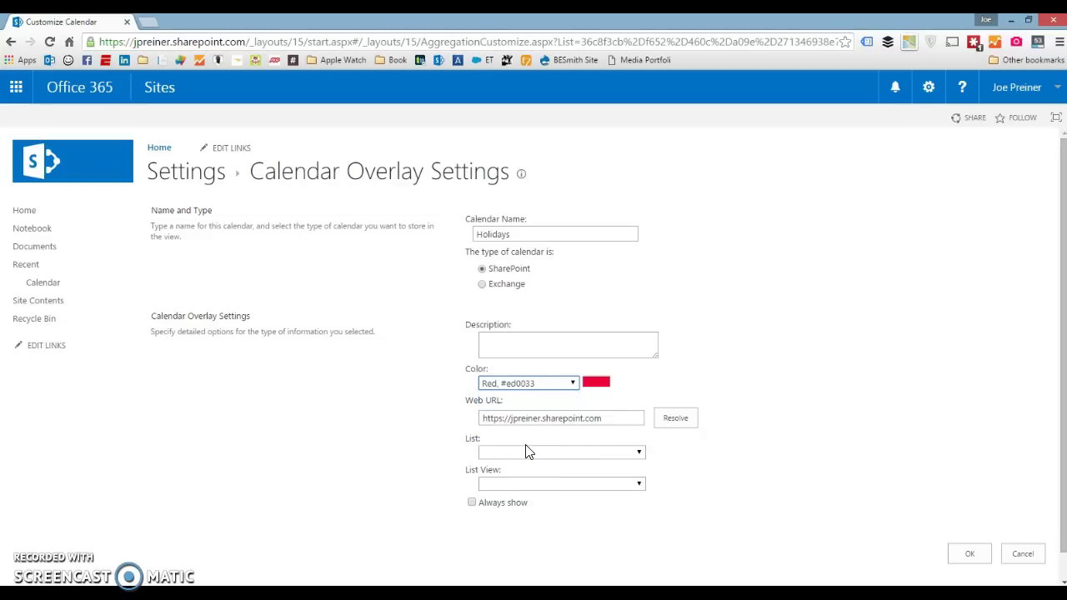
# Resolve the Holidays overlay's web URL, choose the Holidays list view of the Calendar list, and save the overlay settings.
pyautogui.click(686, 422)
pyautogui.click(617, 488)
pyautogui.click(554, 520)
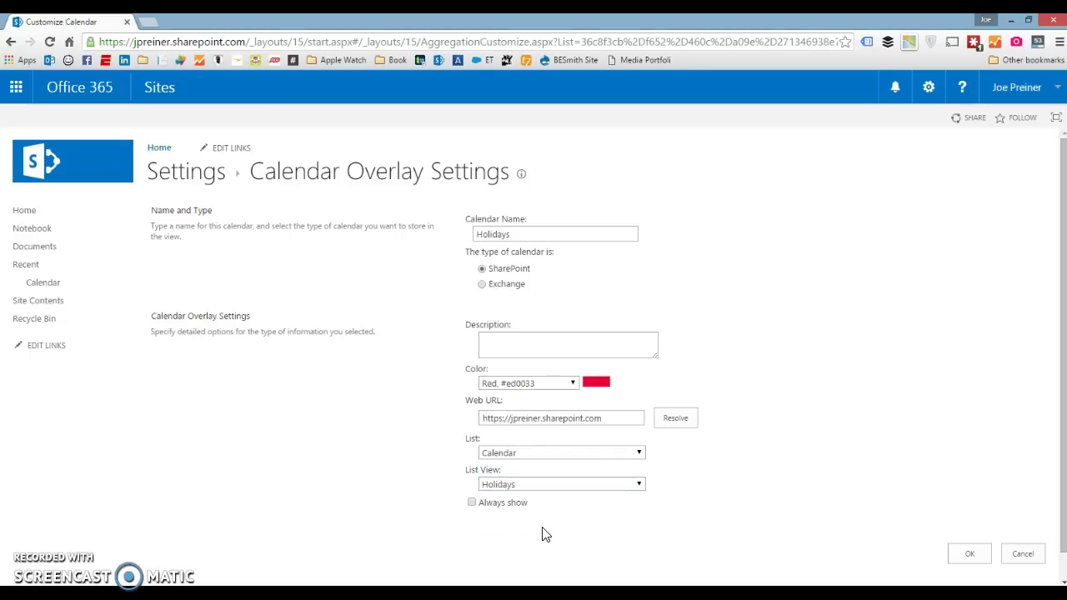
pyautogui.click(965, 557)
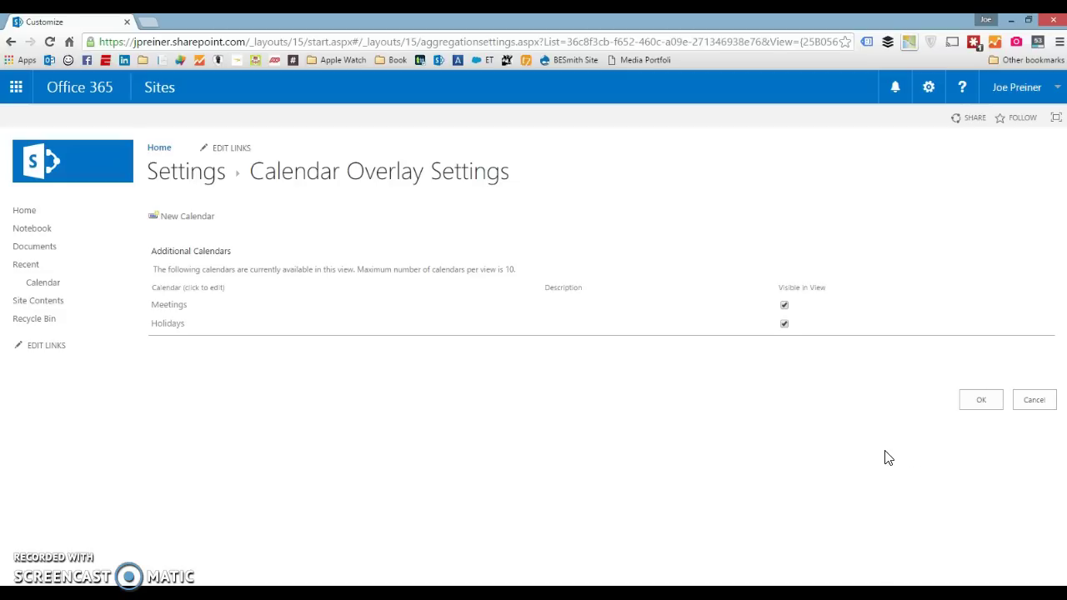
pyautogui.click(981, 401)
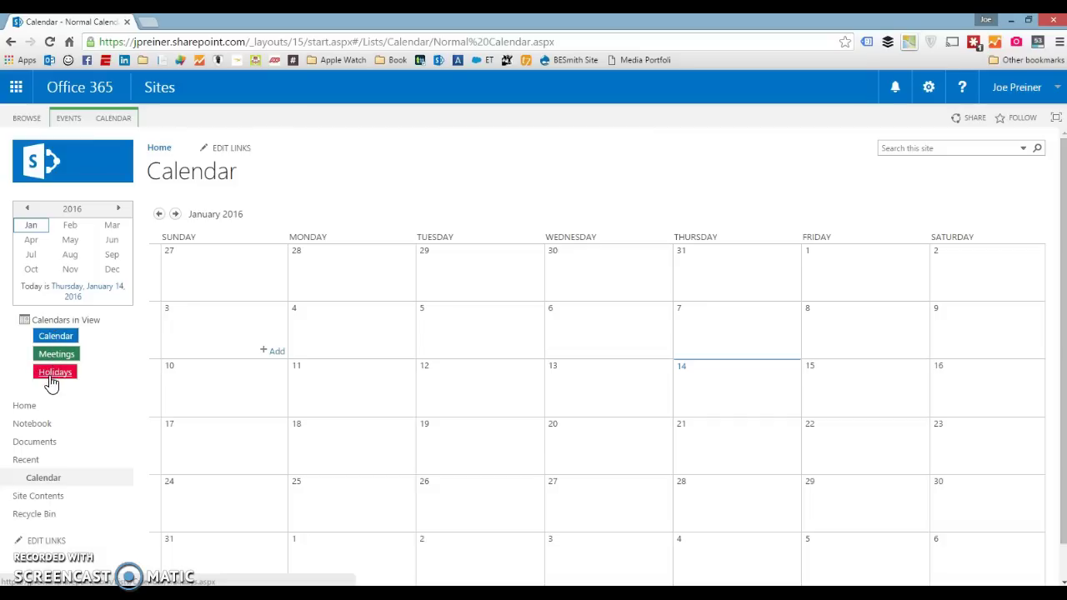
pyautogui.scroll(-1, 464, 413)
pyautogui.scroll(1, 464, 413)
pyautogui.scroll(-1, 464, 413)
pyautogui.scroll(1, 464, 413)
pyautogui.scroll(-1, 465, 413)
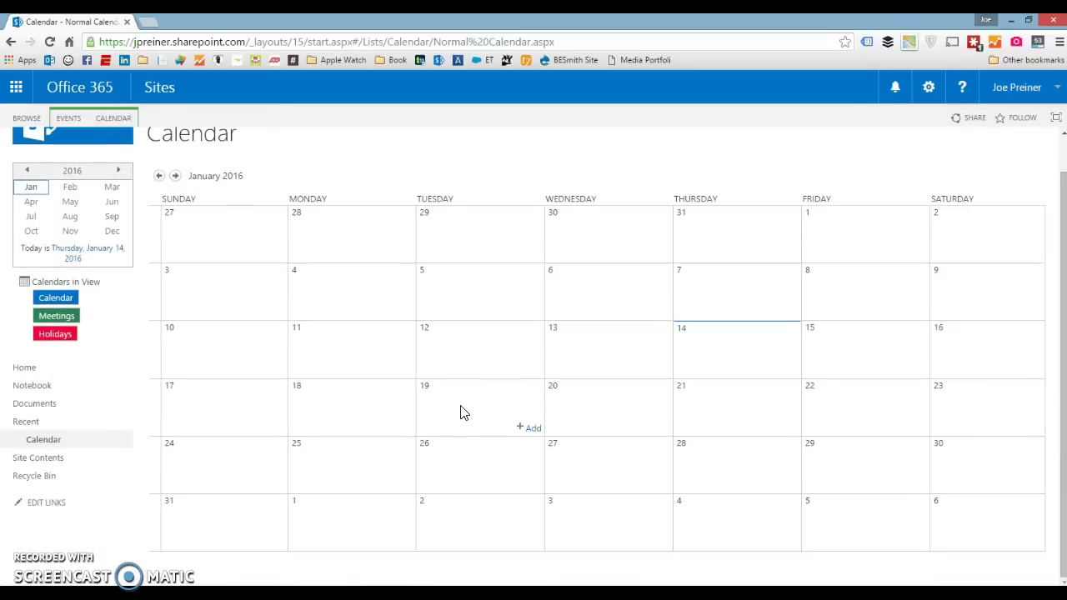
pyautogui.scroll(1, 464, 413)
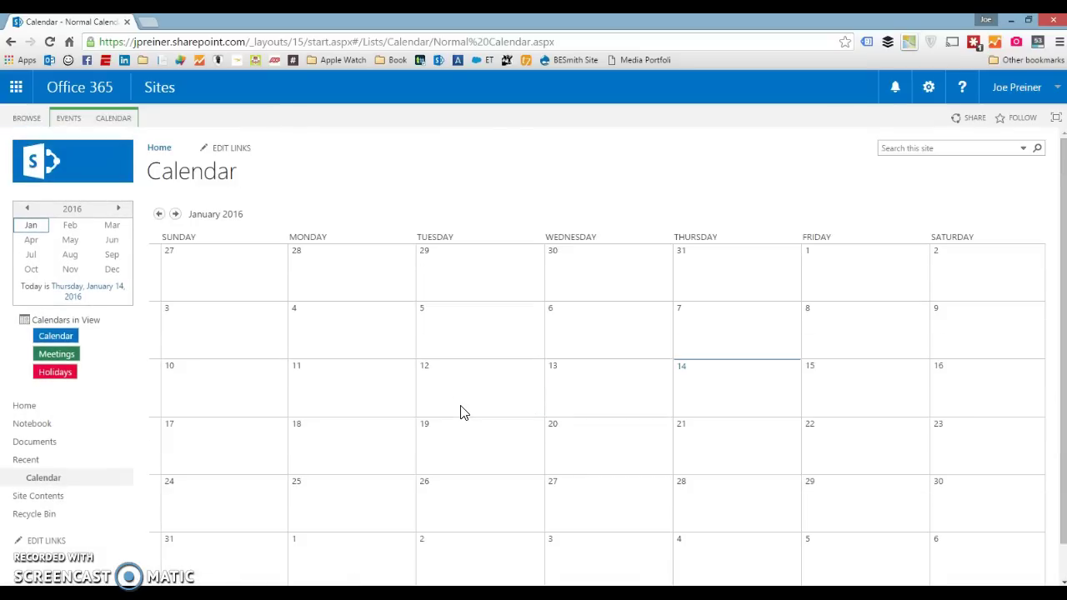
# Create and save a calendar event titled Meeting with the category Meeting, keeping the default date and times.
pyautogui.click(70, 121)
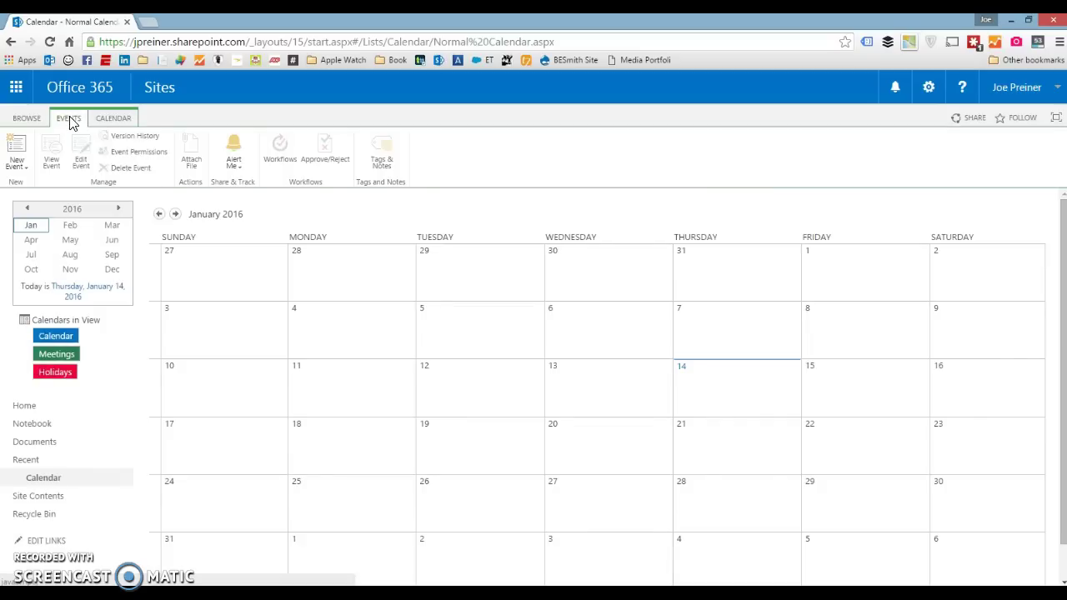
pyautogui.click(16, 150)
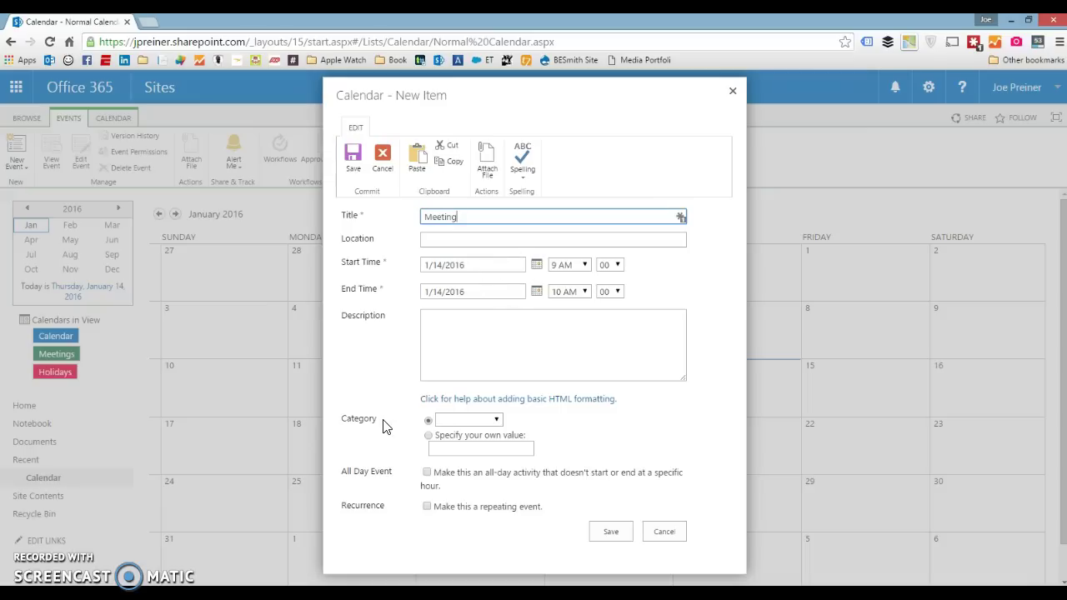
pyautogui.click(465, 420)
pyautogui.click(462, 442)
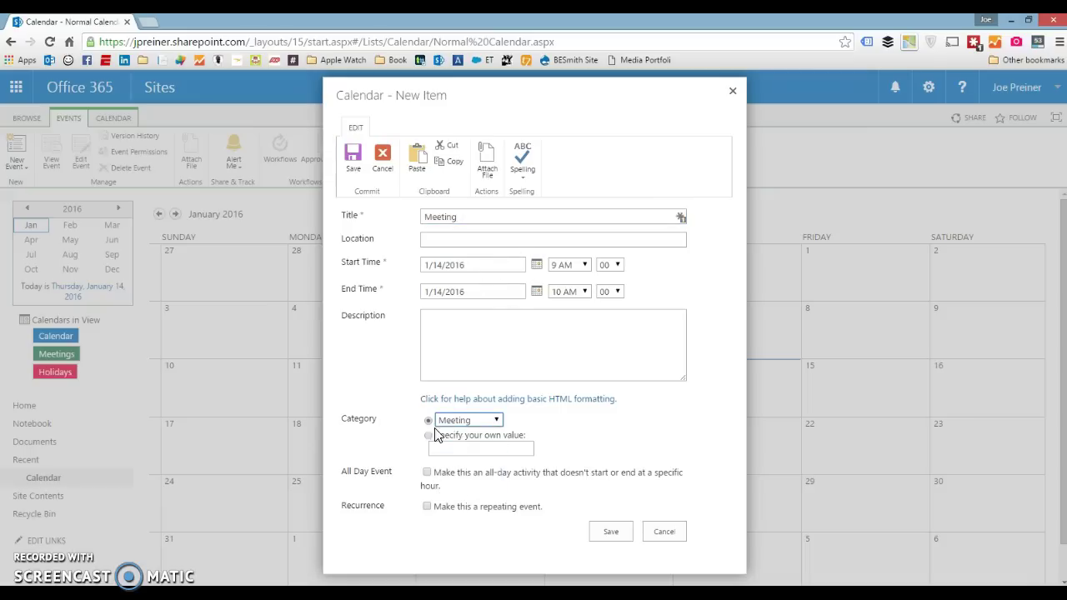
pyautogui.click(610, 533)
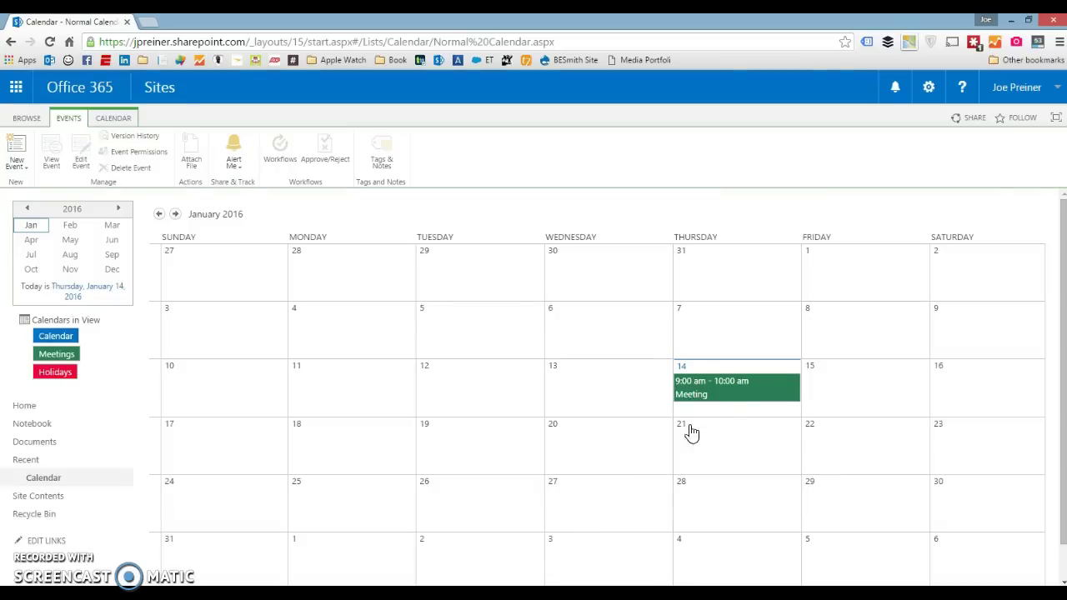
# Start a new calendar event titled Holiday with its start and end dates set to 1/20/2016.
pyautogui.click(13, 150)
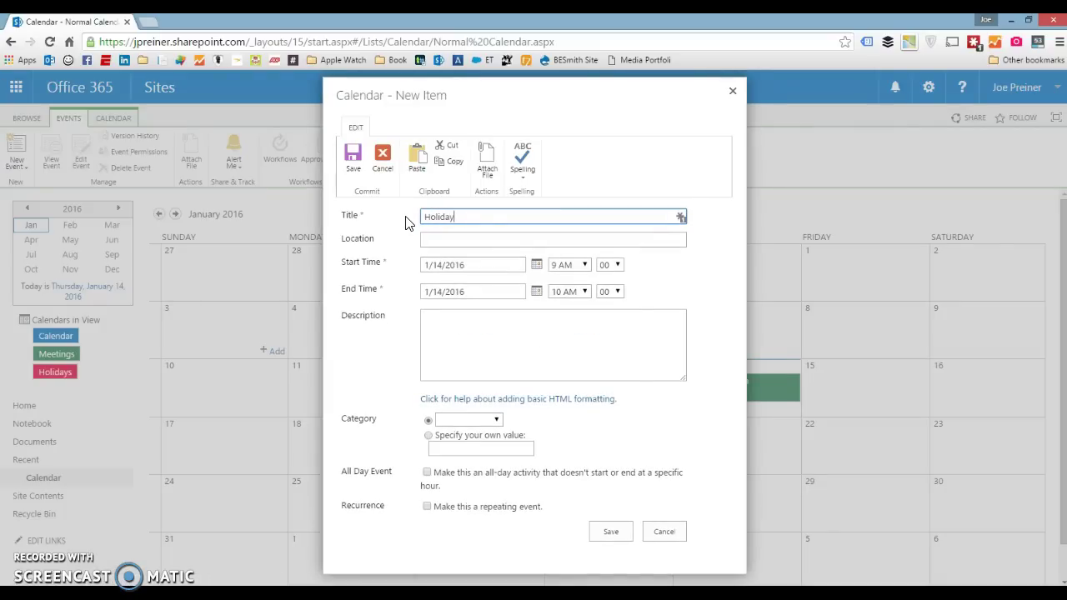
pyautogui.click(536, 266)
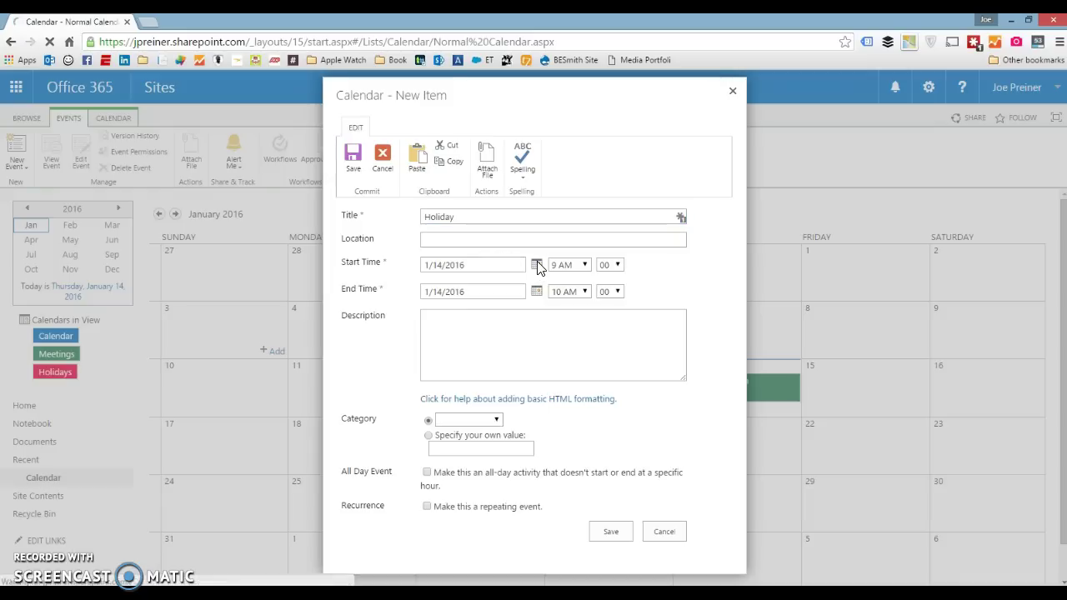
pyautogui.click(478, 361)
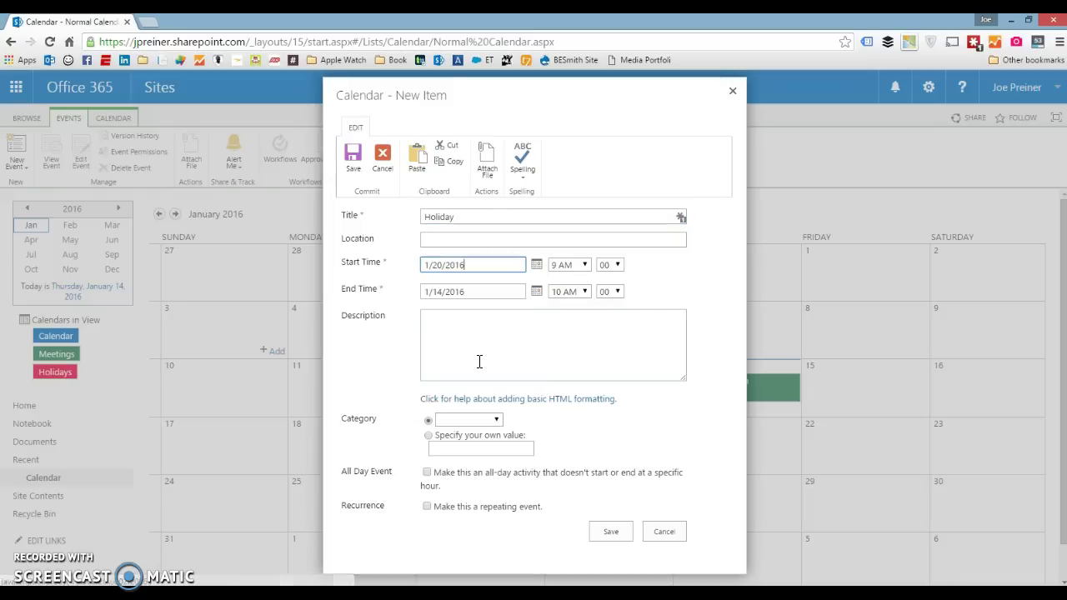
pyautogui.click(537, 291)
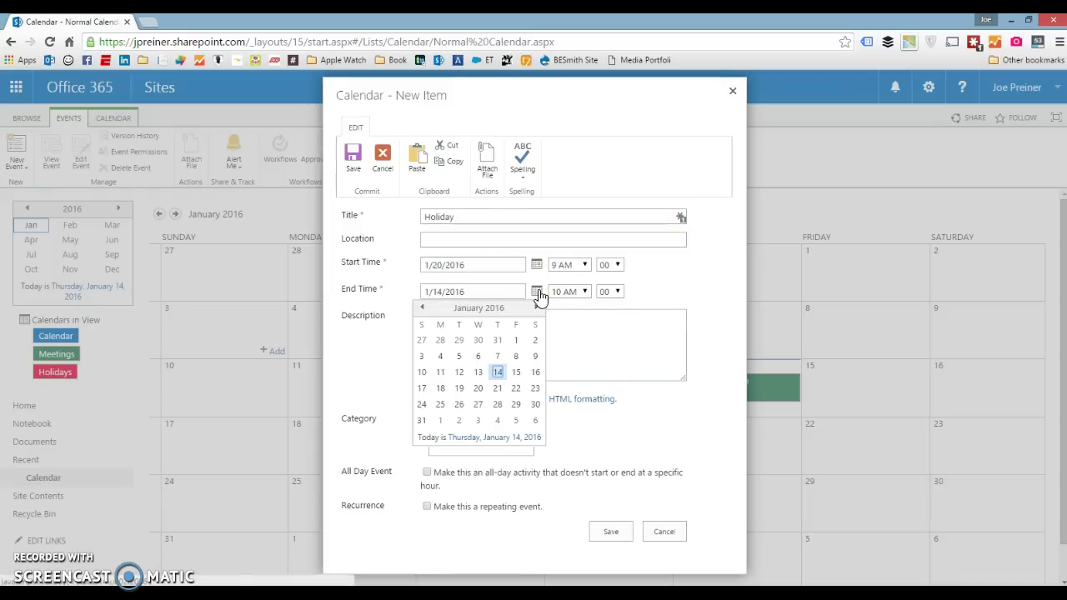
pyautogui.click(479, 389)
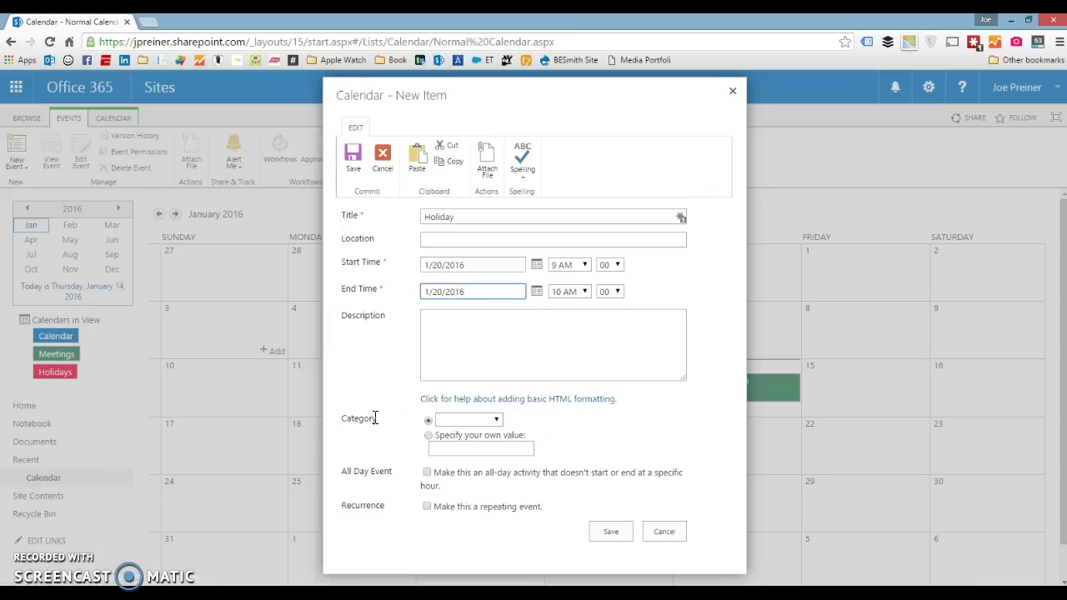
# Assign the Holiday category to the new event and save it.
pyautogui.click(469, 422)
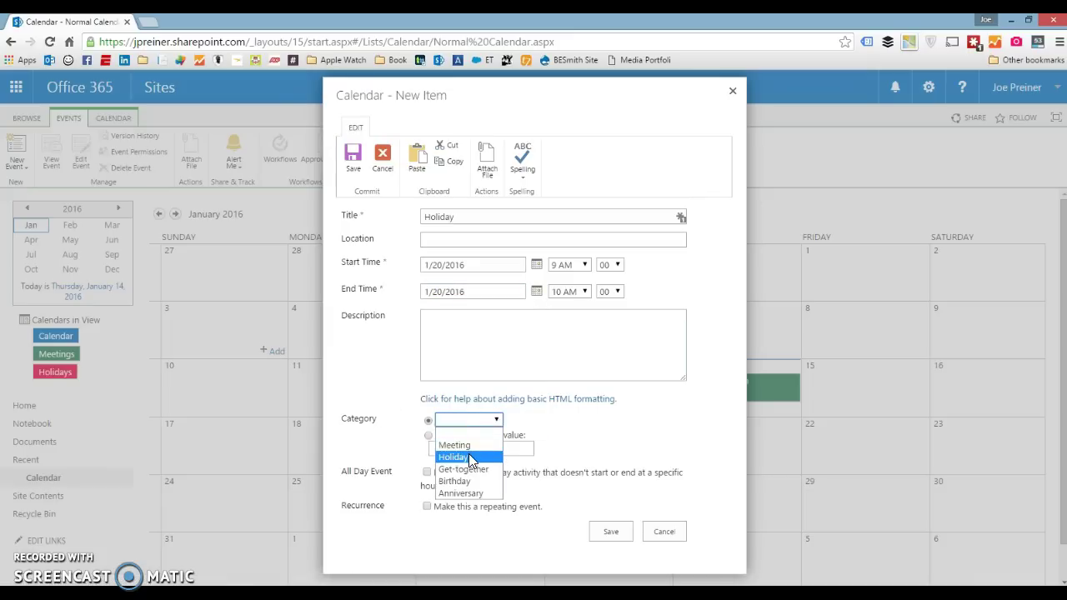
pyautogui.click(471, 456)
pyautogui.click(609, 533)
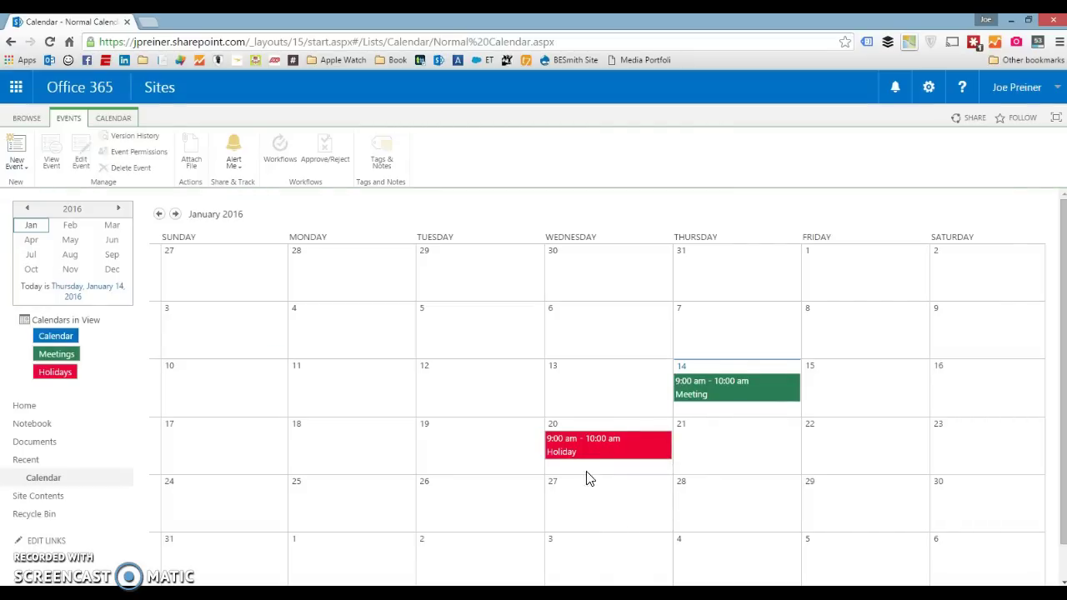
# View the Meetings calendar on its own from the overlay list and return to the default Normal Calendar view.
pyautogui.click(58, 355)
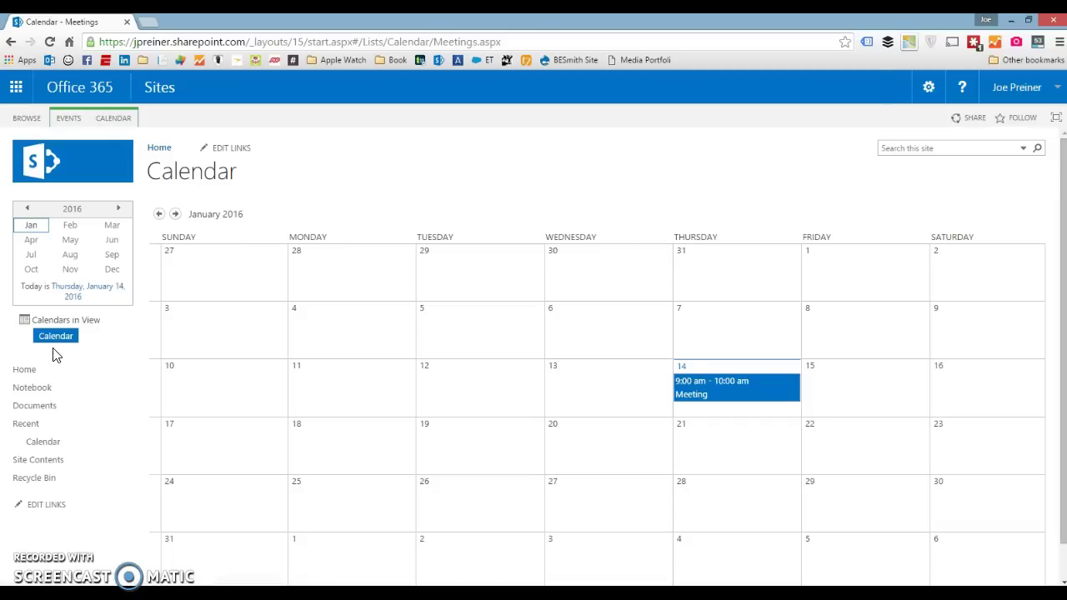
pyautogui.click(46, 448)
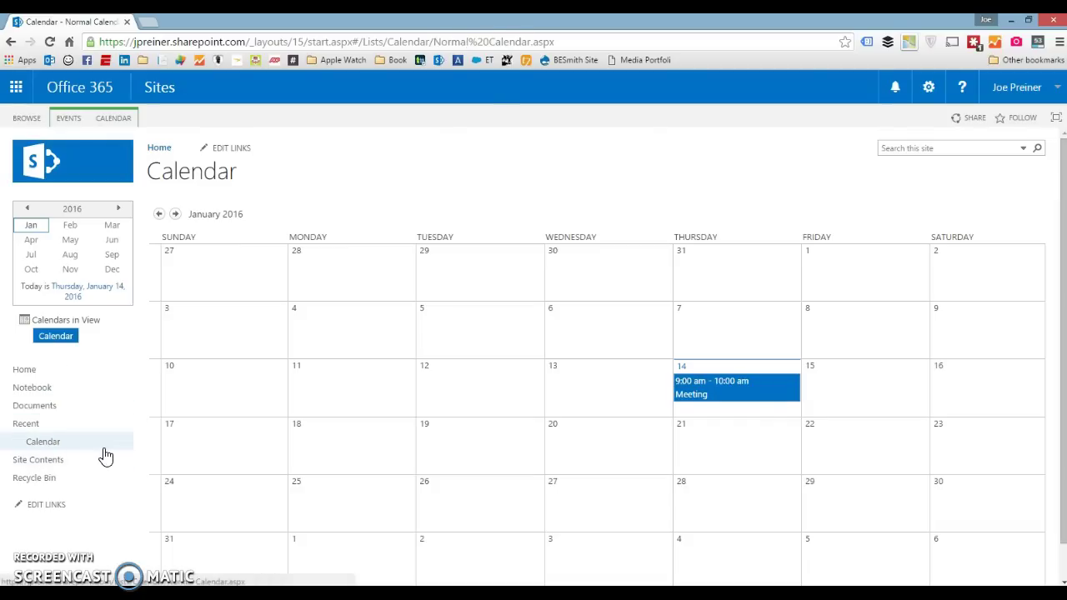